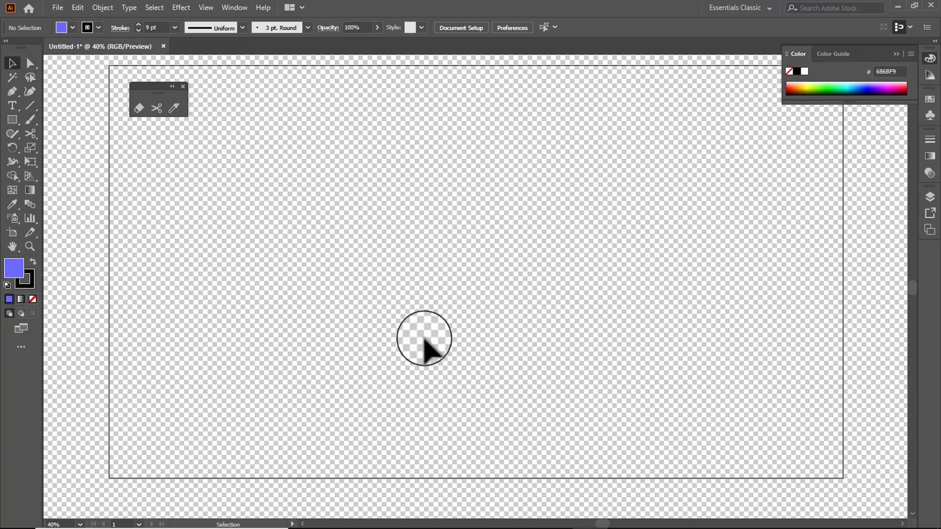
Move the floating eraser toolset near the artboard's upper-left corner and choose the Eraser tool.
left_click(170, 87)
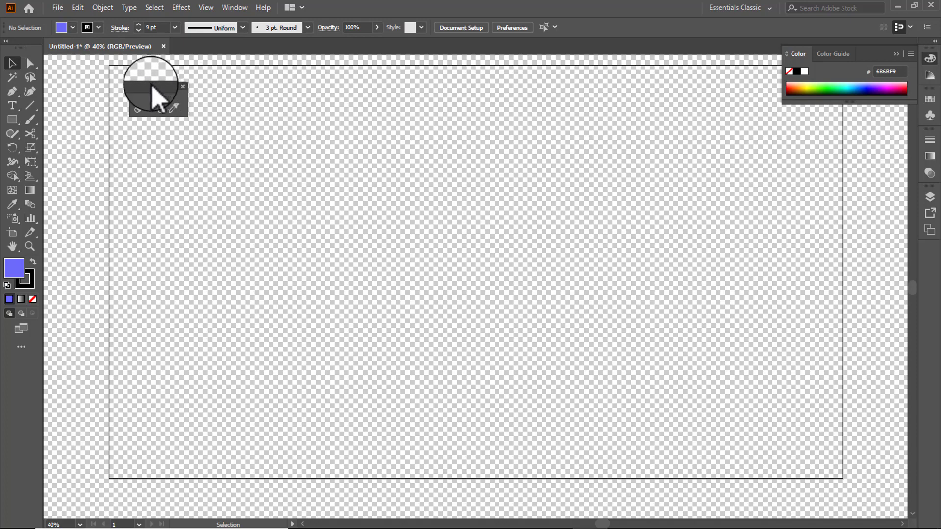
mouse_move(151, 91)
left_mouse_down()
mouse_move(390, 122)
mouse_move(220, 126)
mouse_move(158, 105)
left_mouse_up()
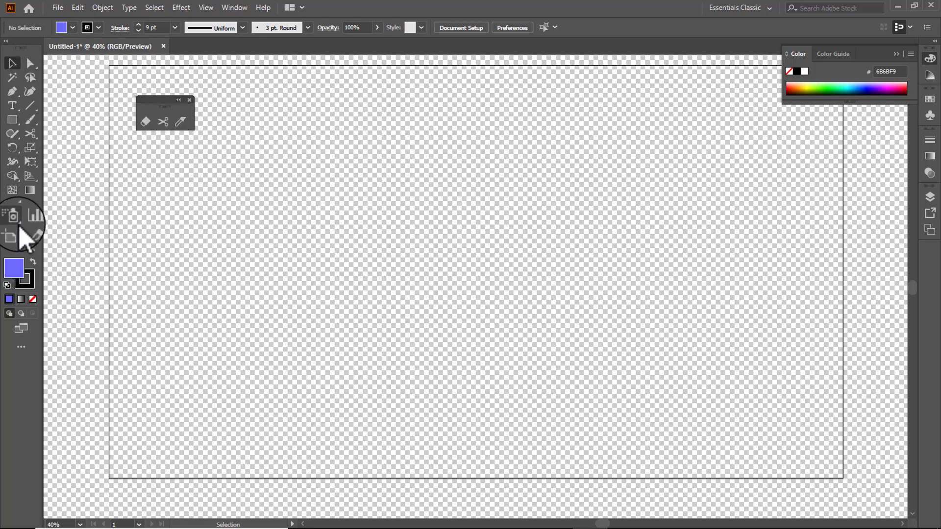
left_click_drag(160, 99, 159, 87)
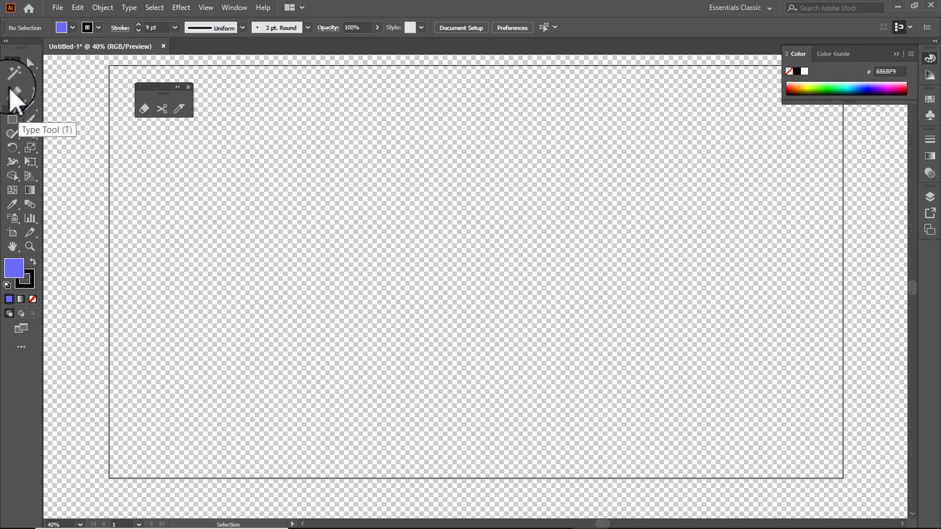
left_click(36, 138)
left_click(81, 134)
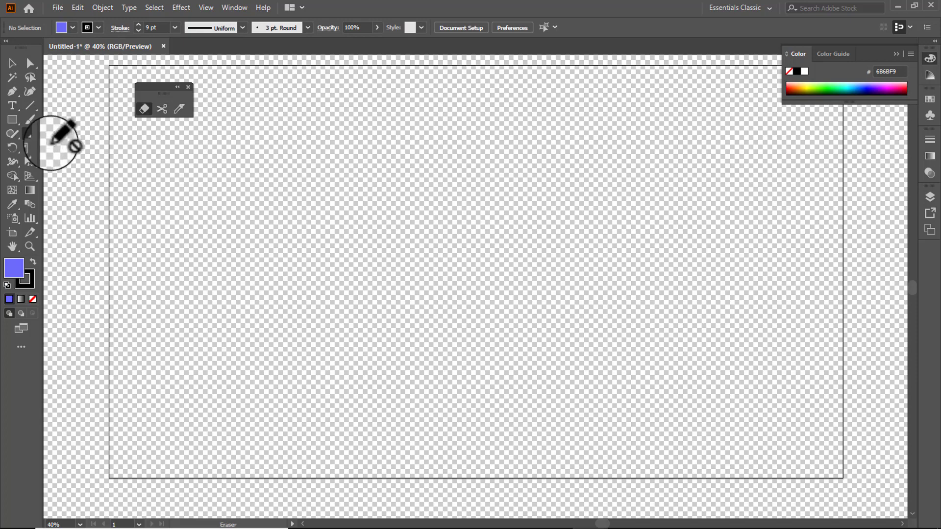
mouse_move(148, 88)
left_mouse_down()
mouse_move(164, 95)
mouse_move(113, 118)
mouse_move(141, 116)
mouse_move(151, 98)
left_mouse_up()
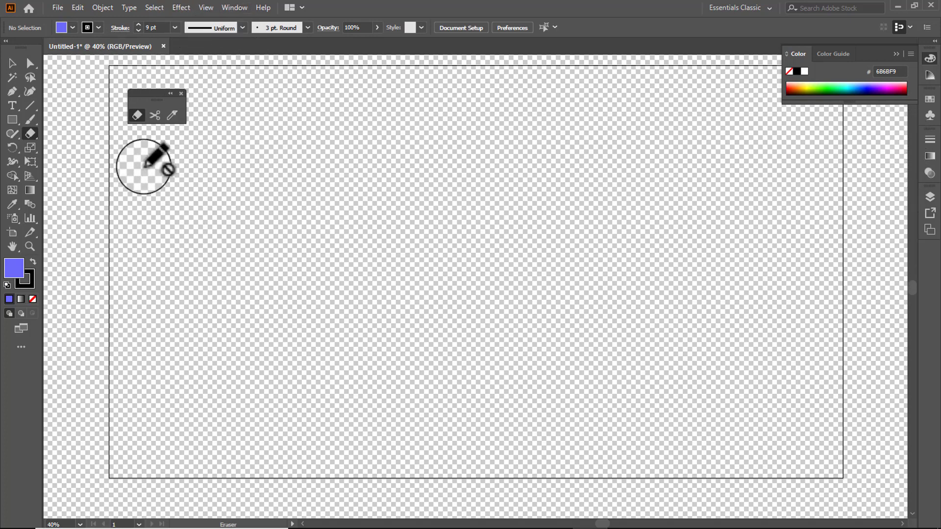
Hide the transparency grid and show it again.
left_click(205, 8)
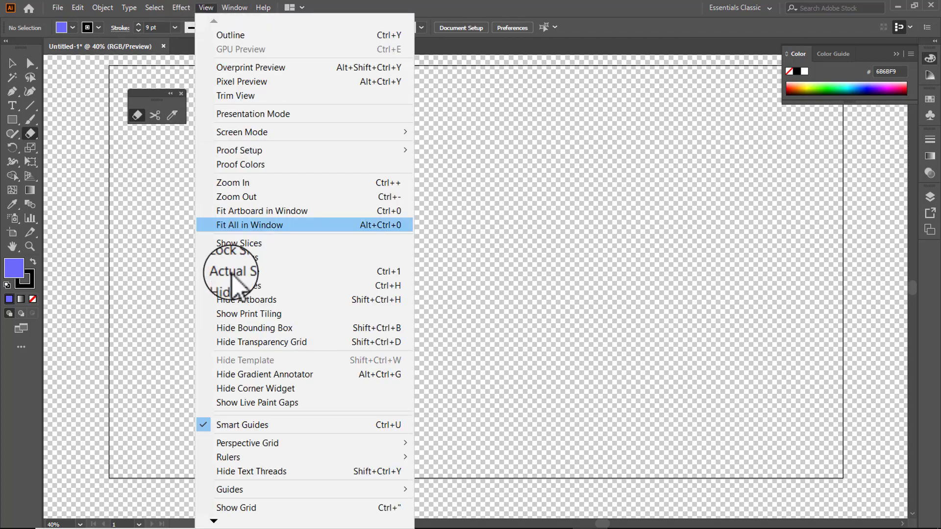
left_click(258, 346)
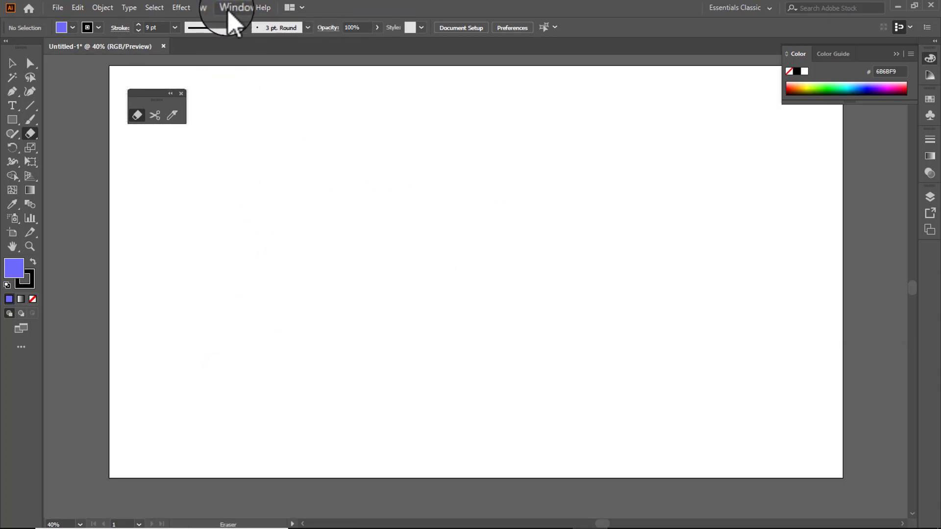
left_click(206, 8)
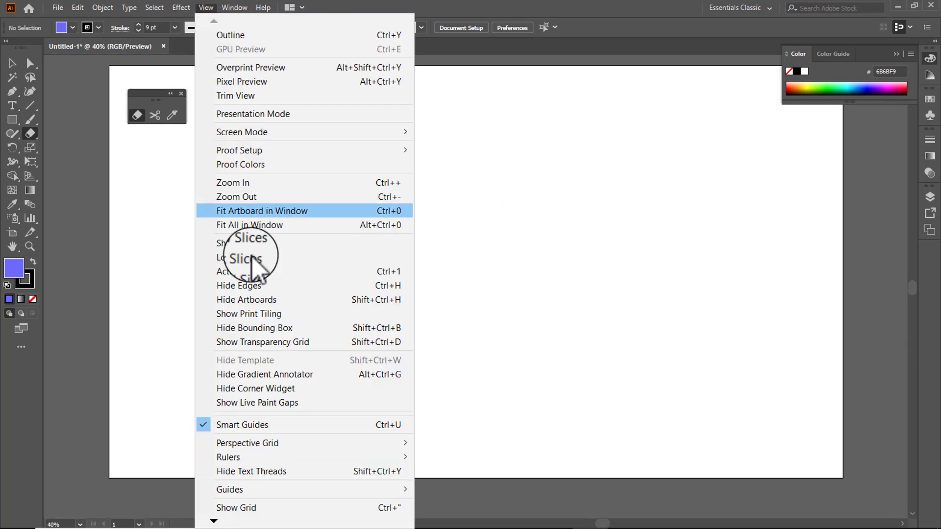
left_click(281, 342)
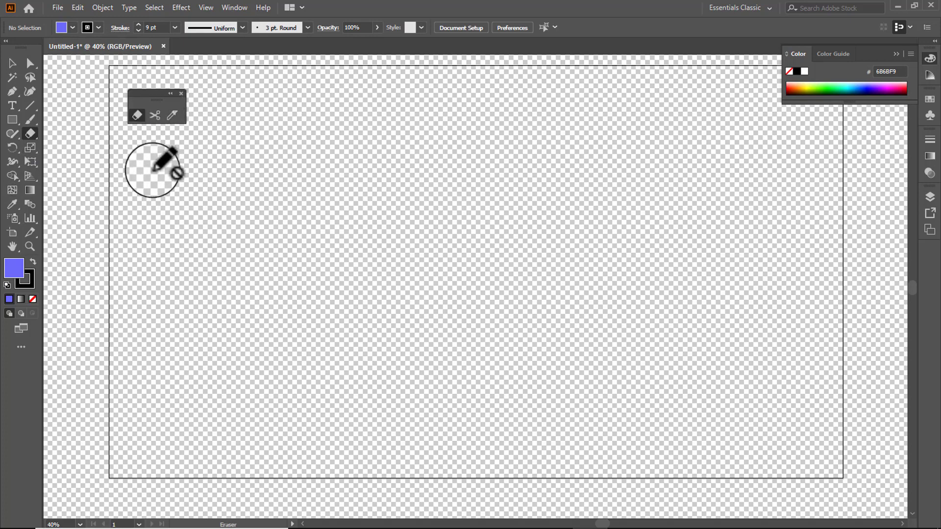
Draw a rectangle of about 1346 × 728 px and move it to the artboard's horizontal centre.
left_click(13, 121)
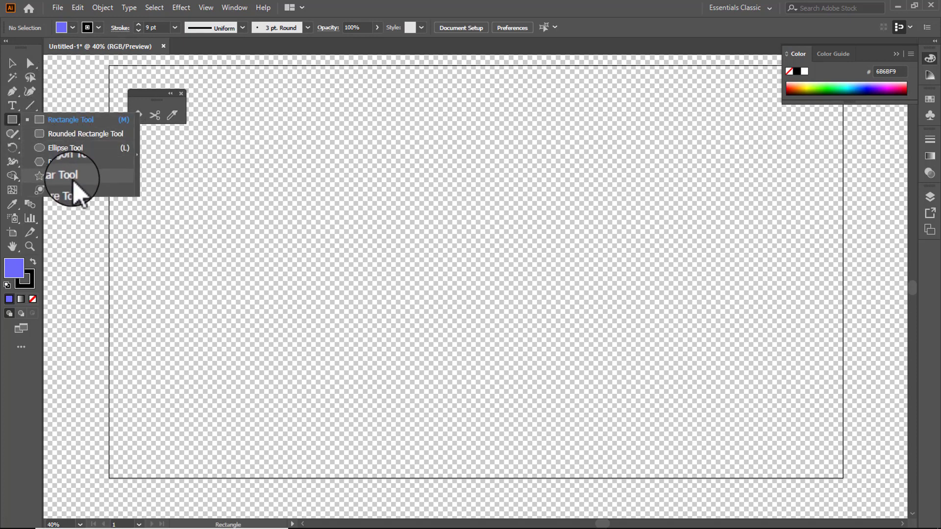
left_click(72, 120)
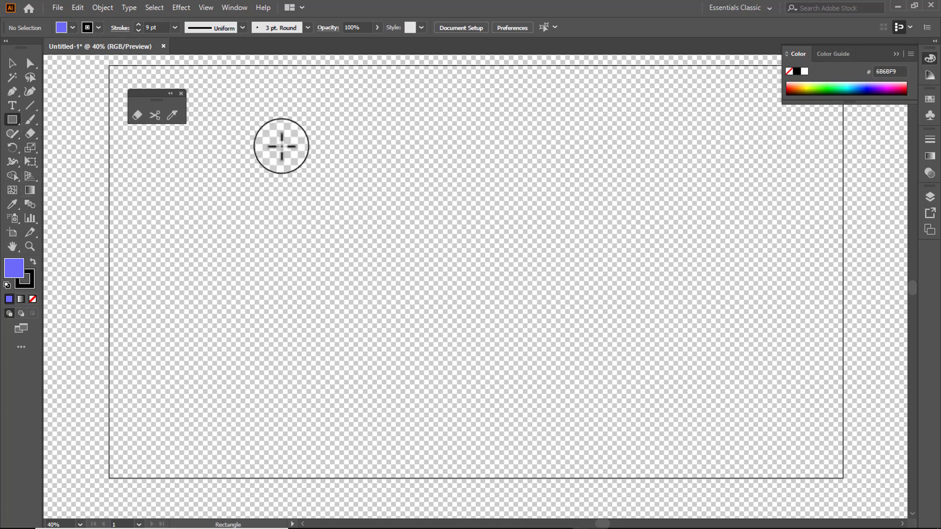
left_click_drag(256, 114, 771, 393)
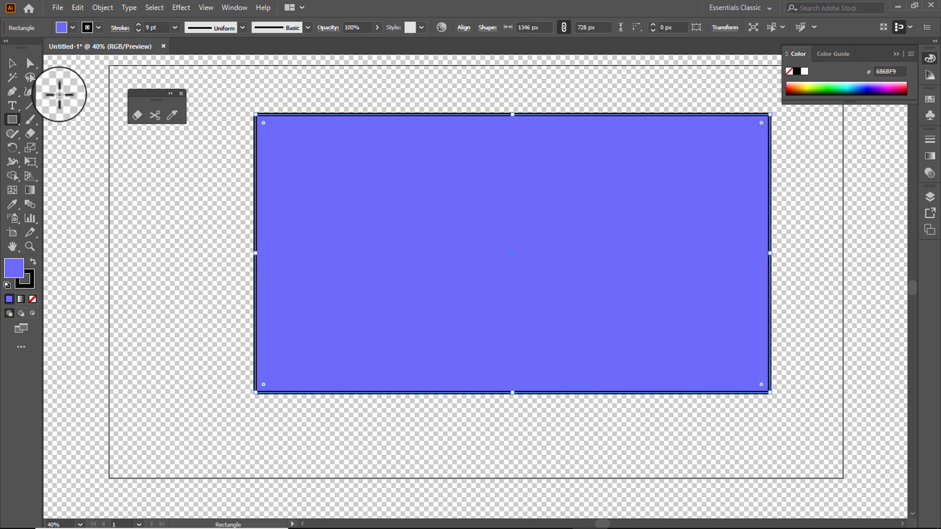
left_click(12, 63)
left_click_drag(424, 185, 405, 178)
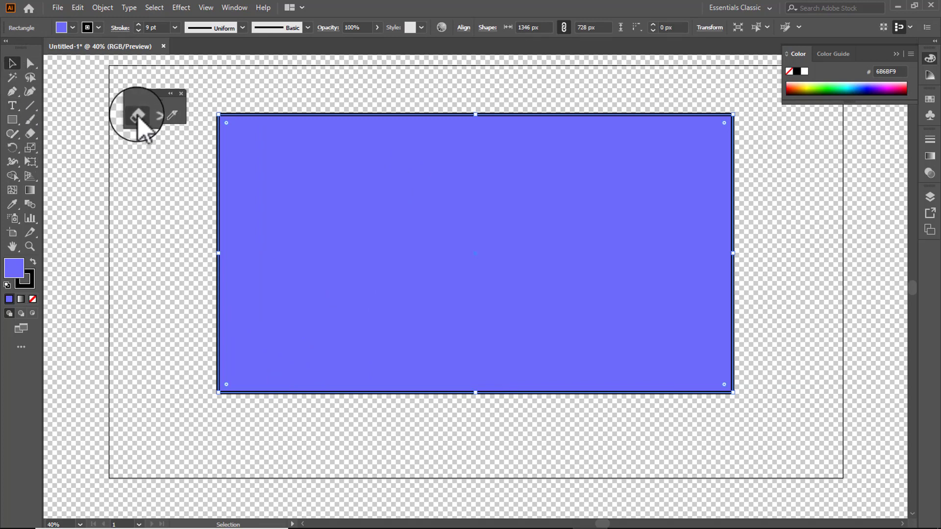
Reset the Eraser tool options to 0° angle, 100% roundness and 10 pt size, and erase a wavy line across the rectangle's lower half.
left_click(159, 120)
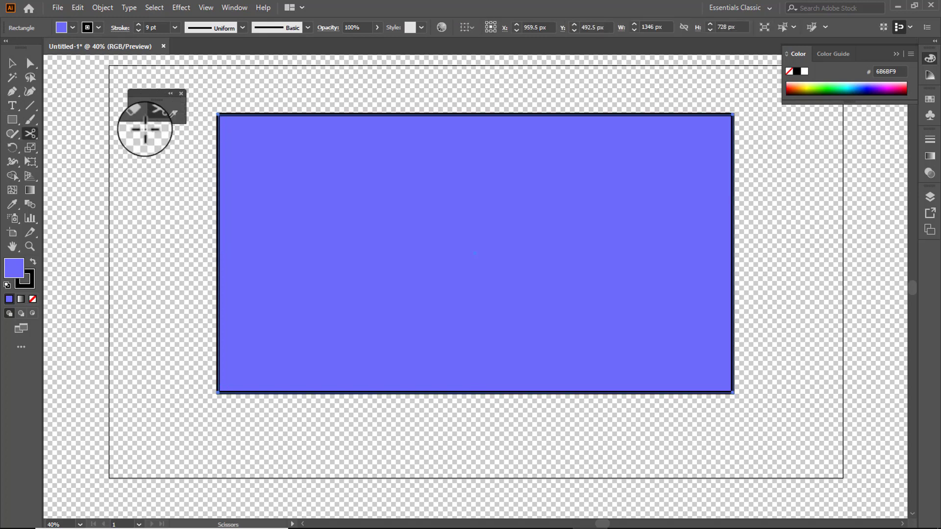
double_click(138, 117)
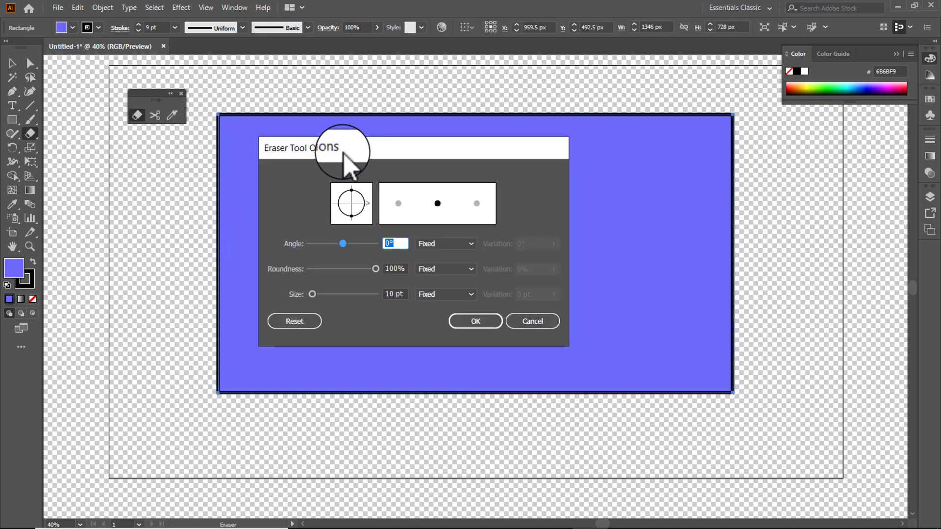
mouse_move(380, 149)
left_mouse_down()
mouse_move(471, 125)
mouse_move(463, 99)
left_mouse_up()
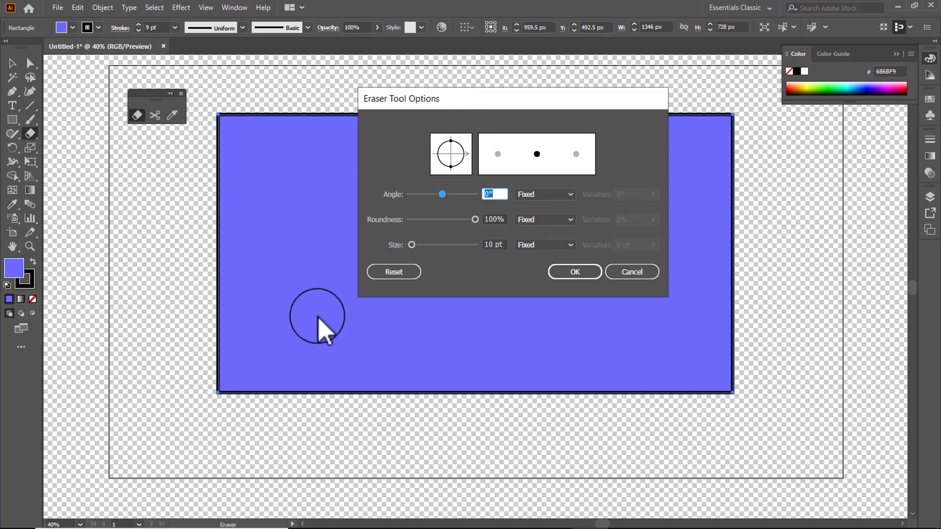
left_click(394, 272)
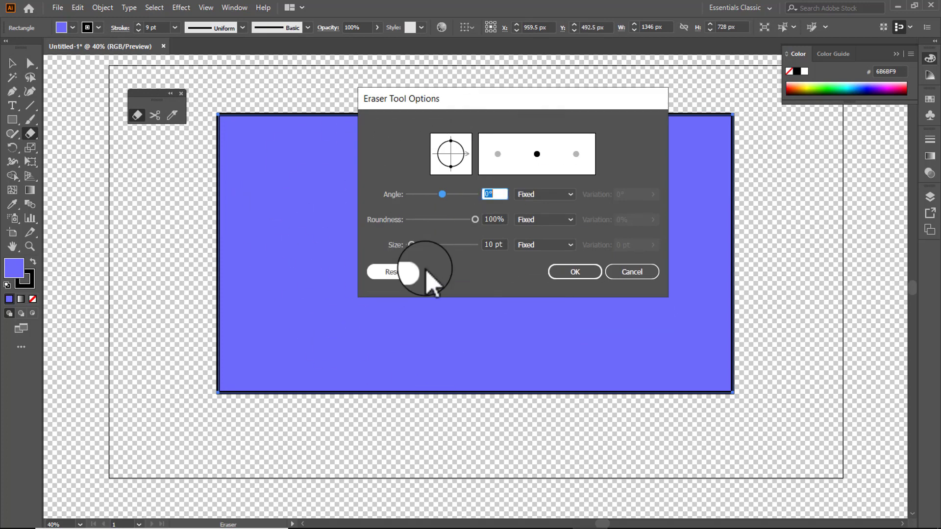
left_click_drag(530, 105, 381, 157)
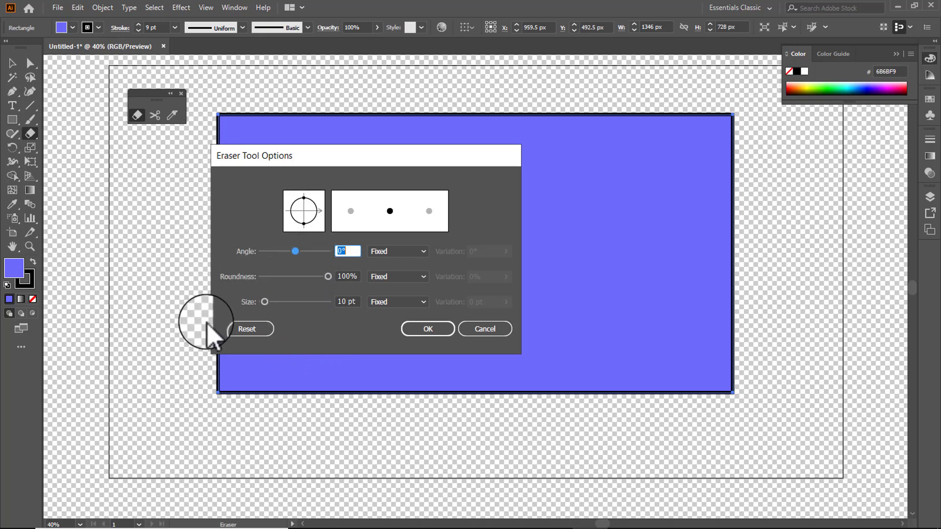
left_click(427, 327)
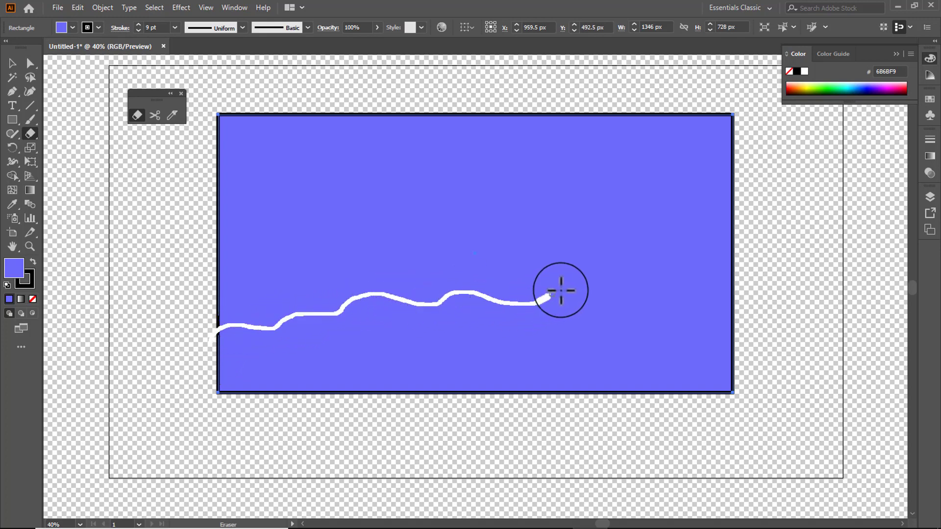
left_click_drag(704, 273, 811, 414)
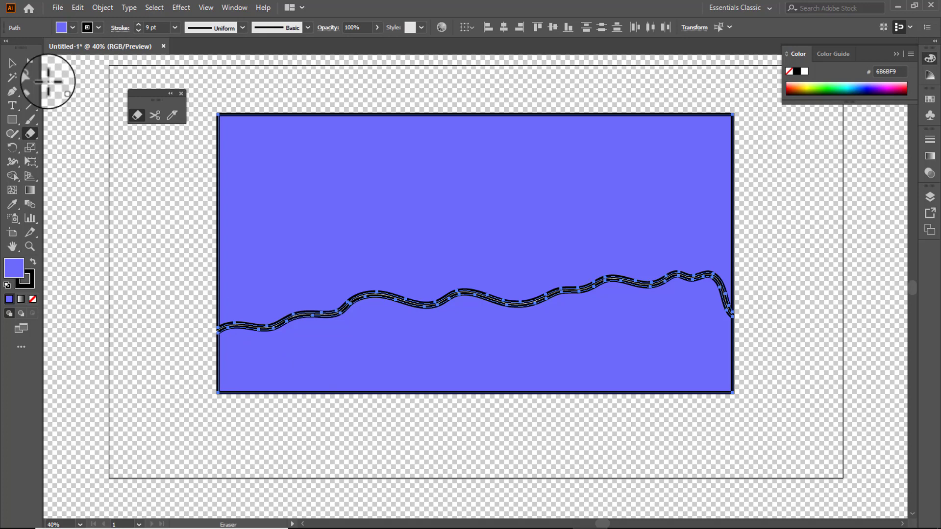
Move both pieces of the split rectangle together towards the upper edge of the artboard.
left_click(12, 63)
left_click(452, 333)
left_click(493, 384)
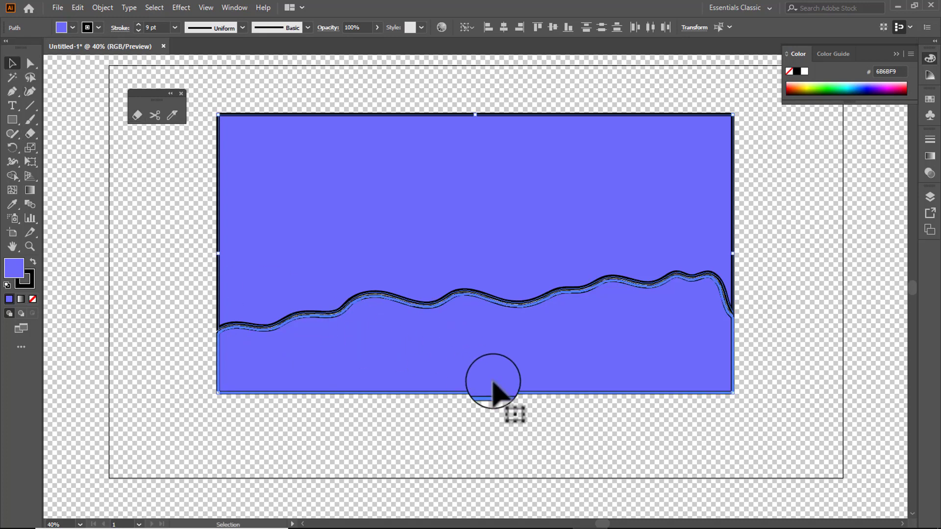
key("Down")
key("Down")
key("Down")
key("Down")
key("Down")
key("Down")
key("Down")
key("Down")
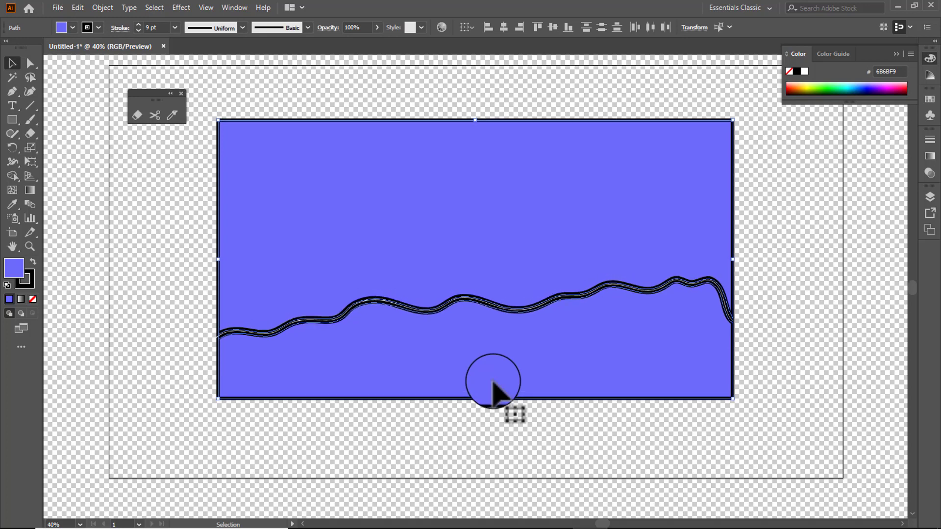
left_click_drag(484, 260, 479, 216)
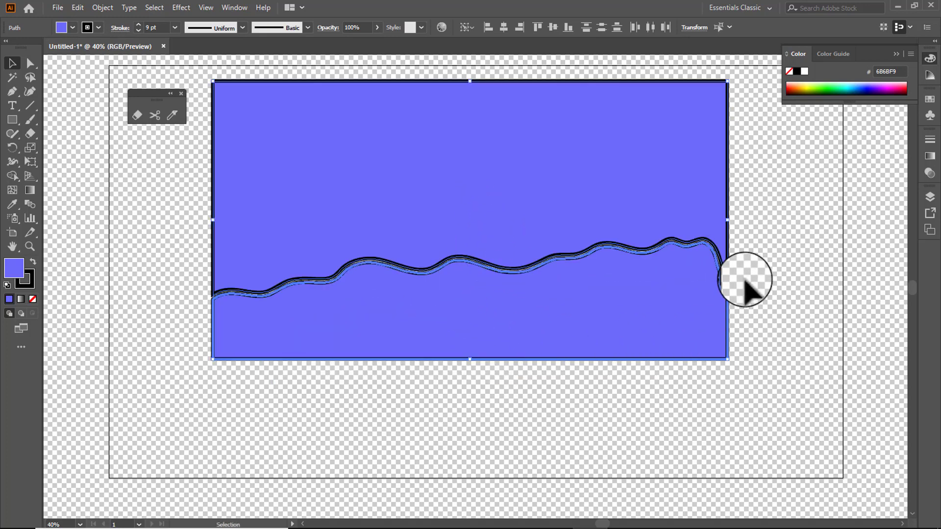
Deselect the pieces and drag only the upper piece slightly up and left to separate it from the lower piece.
left_click(741, 330)
left_click(559, 298)
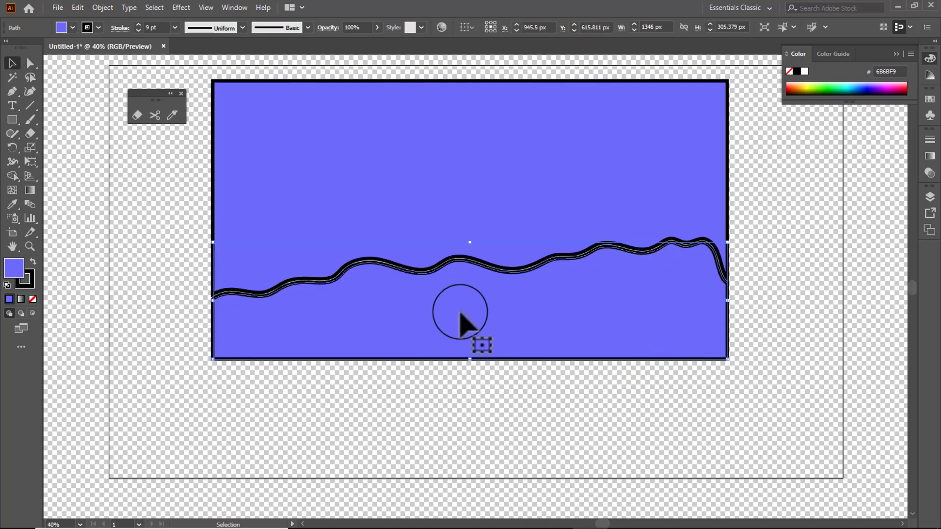
left_click_drag(402, 164, 398, 186)
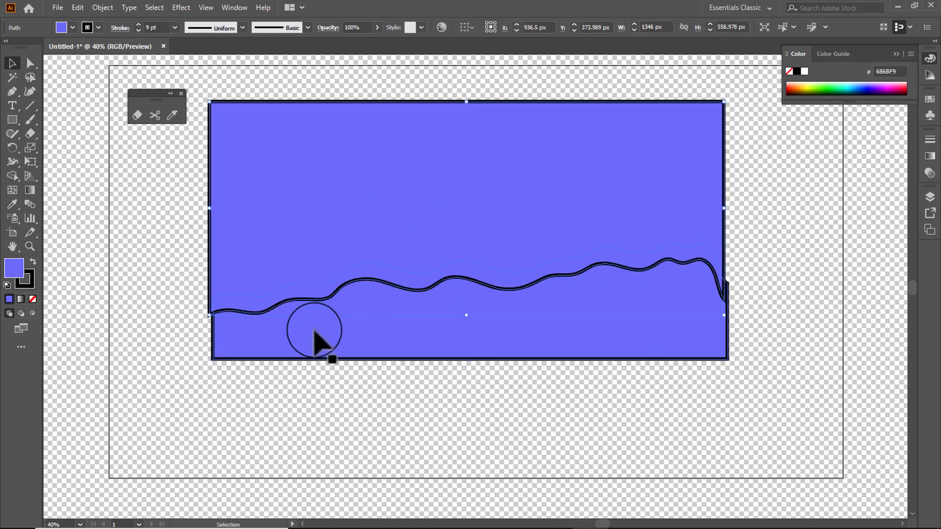
left_click_drag(298, 262, 308, 234)
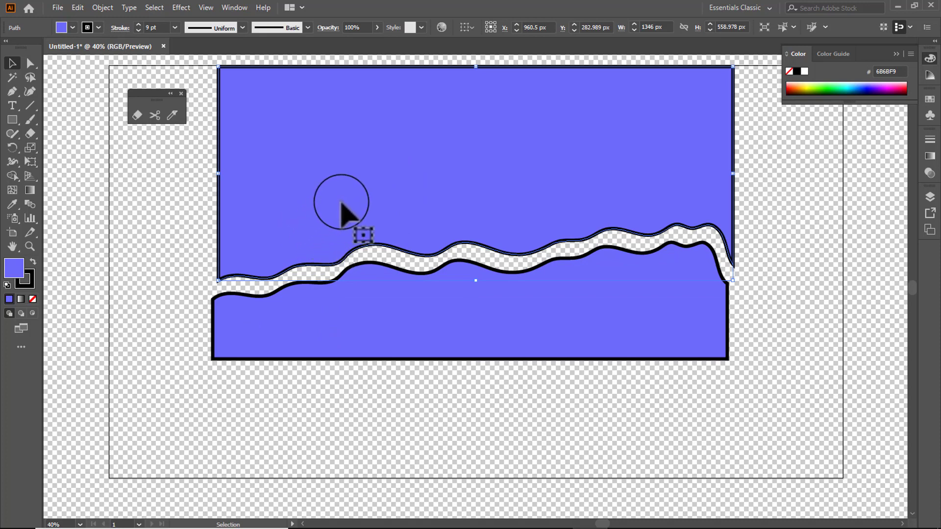
left_click_drag(364, 167, 352, 186)
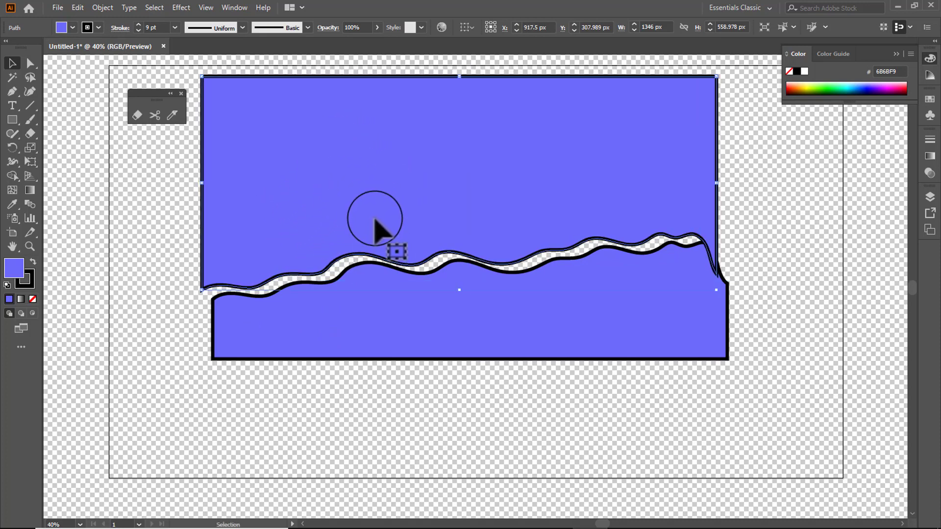
Nudge the upper piece right and down to X 948.5 px, Y 316.989 px, leaving a thin wavy gap above the lower piece.
key("Right")
key("Right")
key("Right")
key("Right")
key("Right")
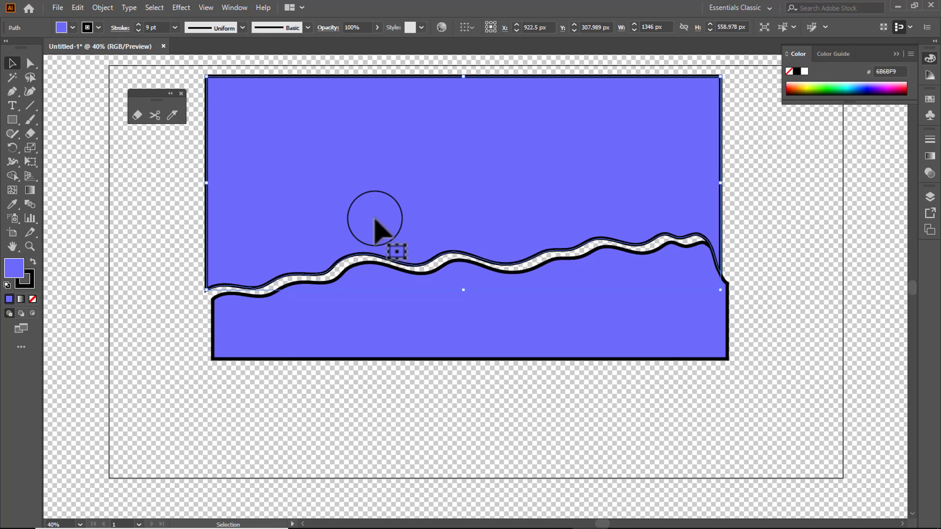
key("Right")
key("Right")
key("Right")
key("Right")
key("Right")
key("Right")
key("Right")
key("Right")
key("Right")
key("Right")
key("Right")
key("Right")
key("Right")
key("Right")
key("Right")
key("Right")
key("Right")
key("Right")
key("Right")
key("Right")
key("Right")
key("Right")
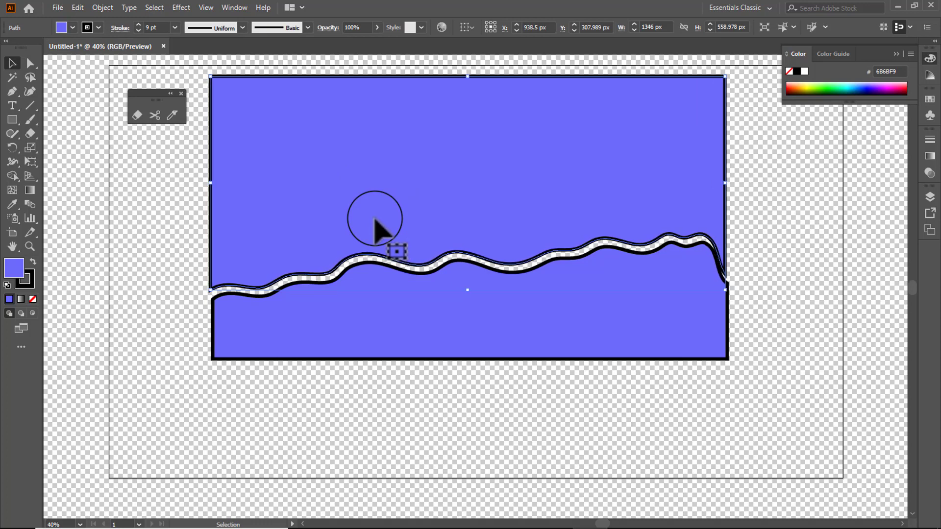
key("Right")
key("Right")
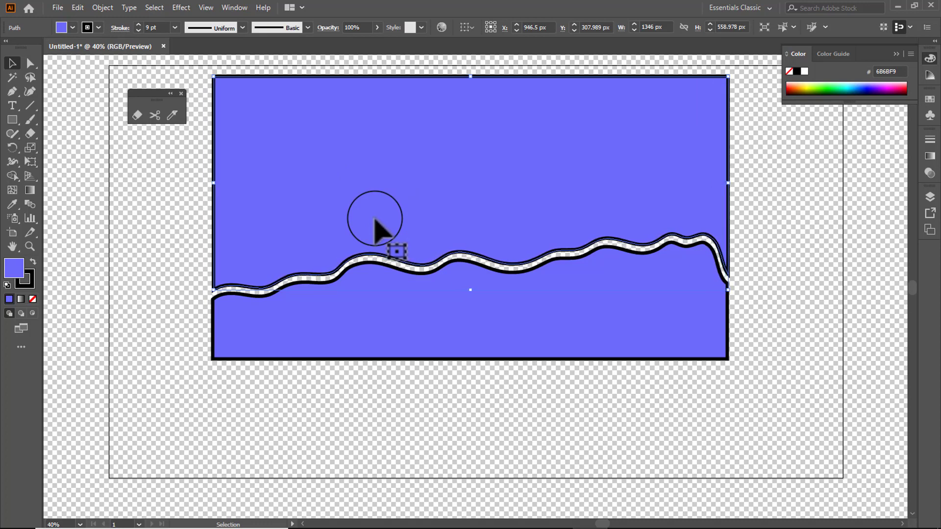
key("Down")
key("Down")
key("Down")
key("Down")
key("Down")
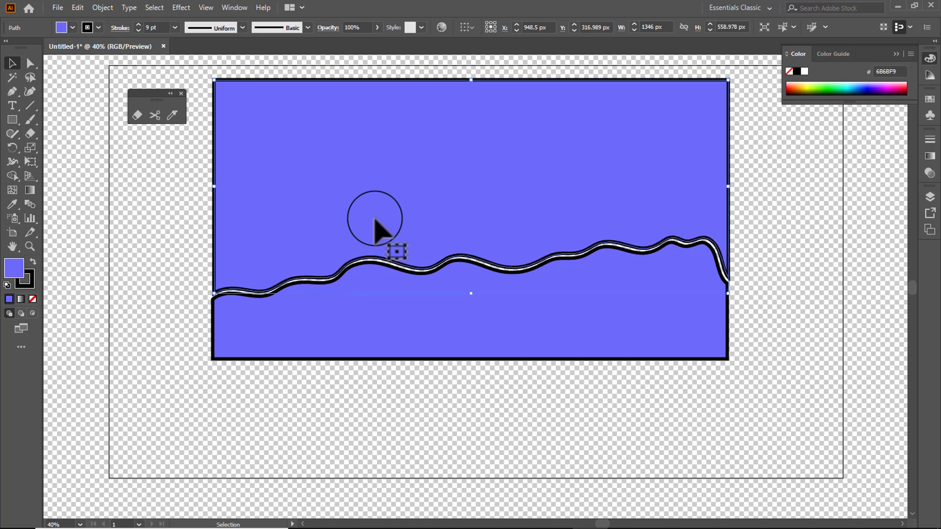
Select the lower wavy piece and set it to Draw Inside mode.
left_click(373, 299)
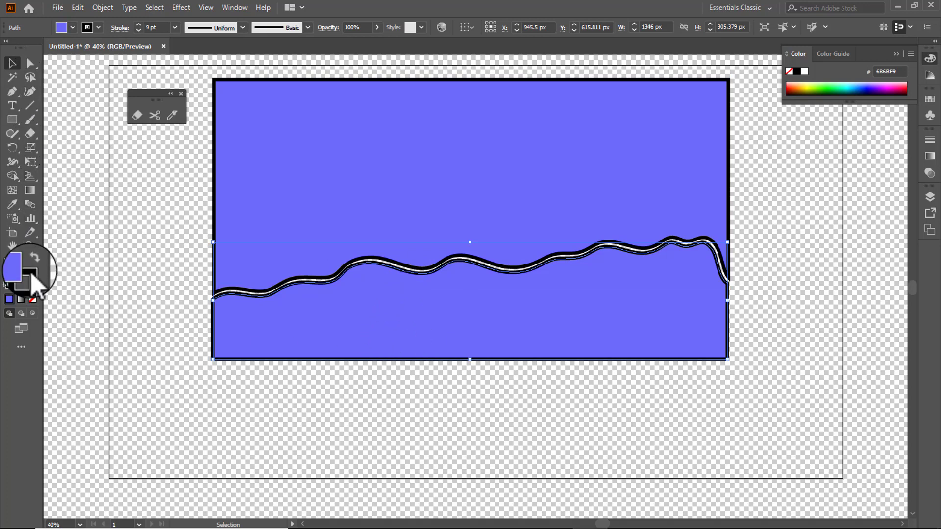
left_click(33, 314)
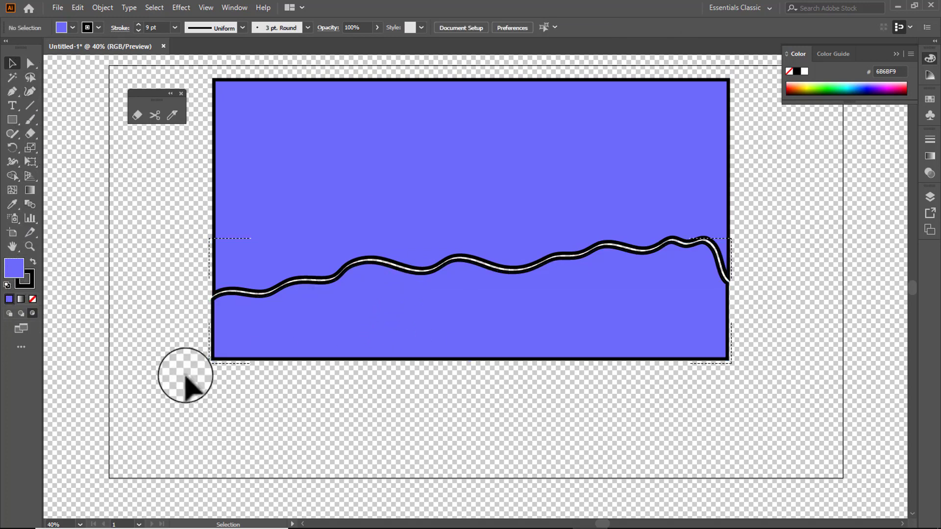
Place linked image 11 from the "back ground images" folder inside the lower piece, about 514 by 322 px.
left_click(59, 9)
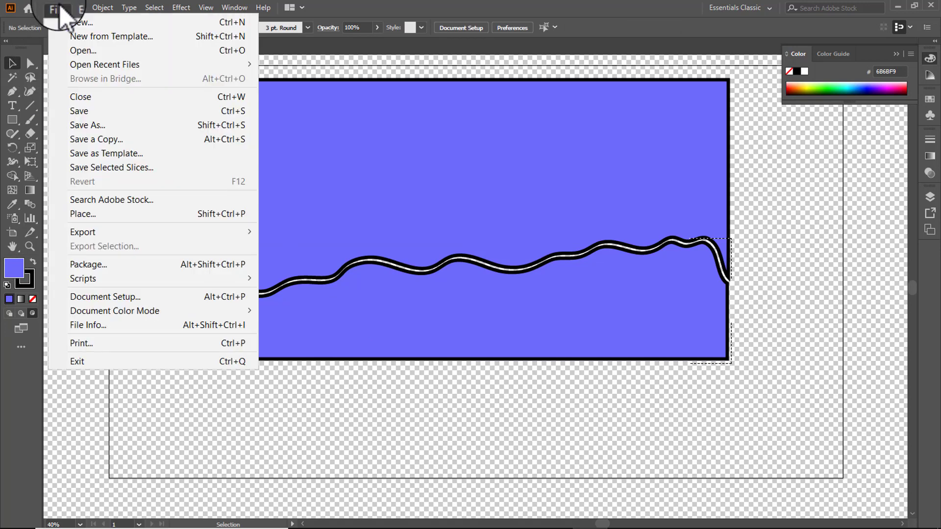
left_click(93, 218)
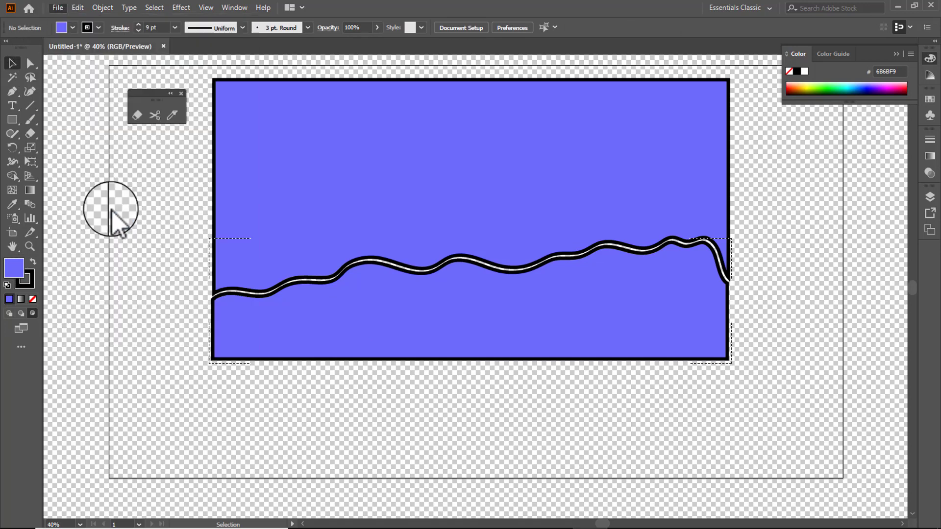
left_click(74, 37)
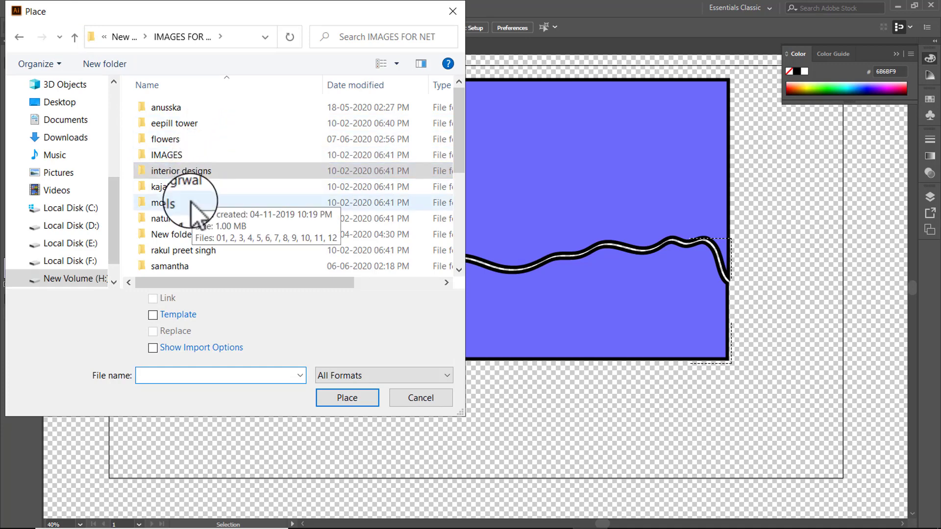
double_click(172, 156)
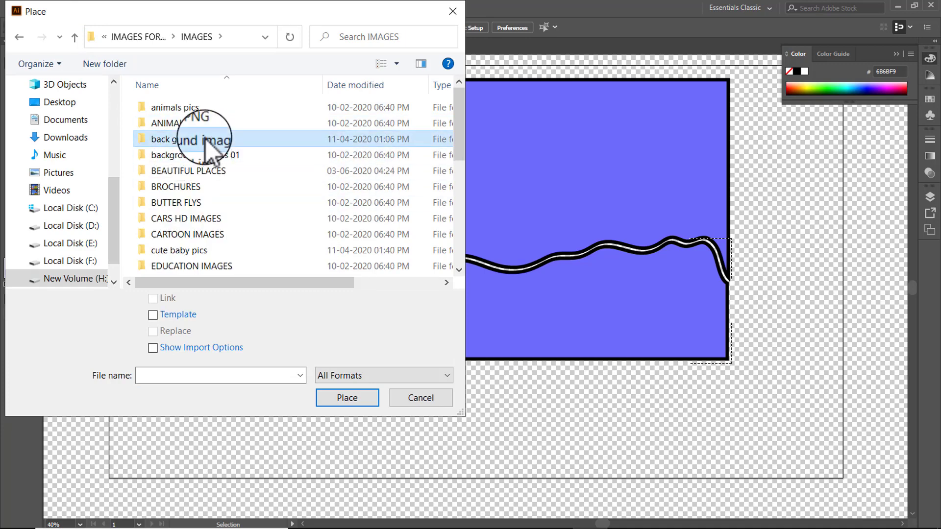
double_click(211, 139)
scroll(353, 199, "down", 2)
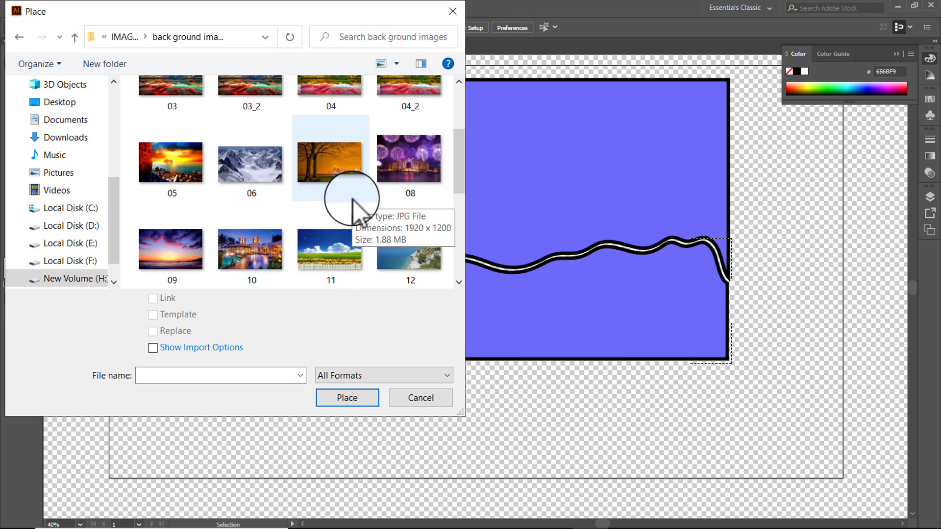
scroll(343, 211, "down", 3)
scroll(329, 162, "up", 1)
left_click(330, 164)
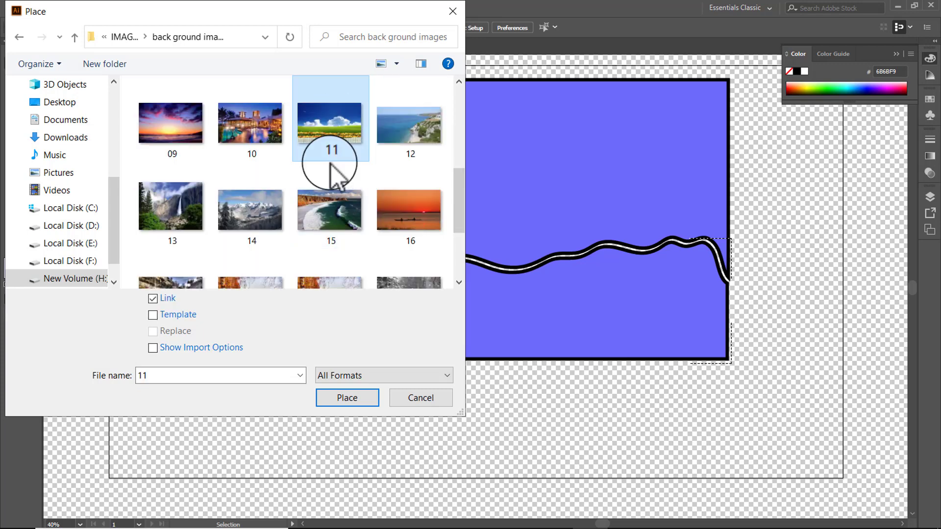
left_click(347, 397)
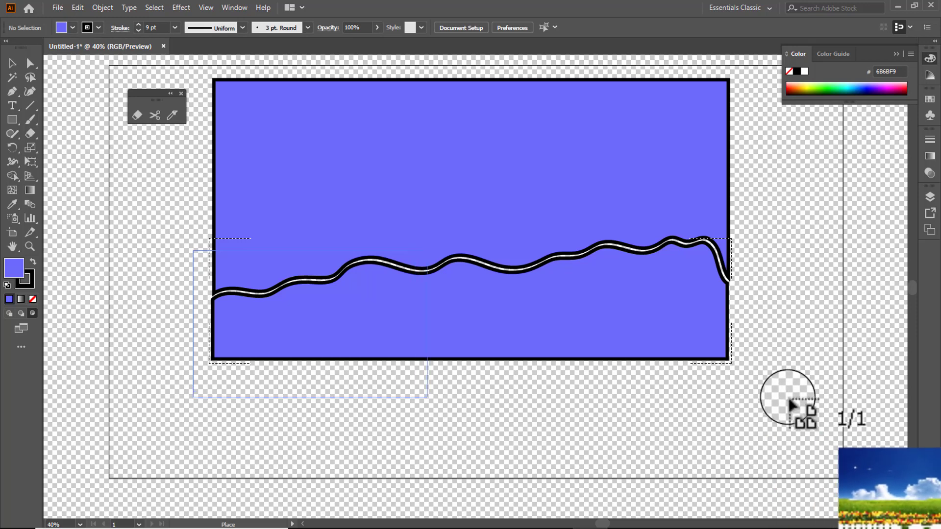
left_click_drag(788, 399, 818, 377)
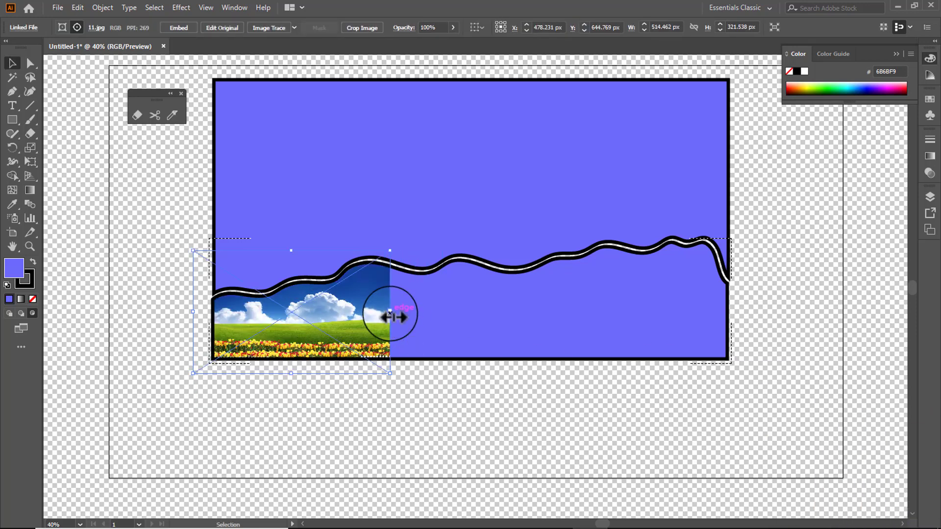
Stretch the image to about 1411 by 514 px, positioned to fill the lower piece, and embed it.
left_click_drag(390, 312, 732, 312)
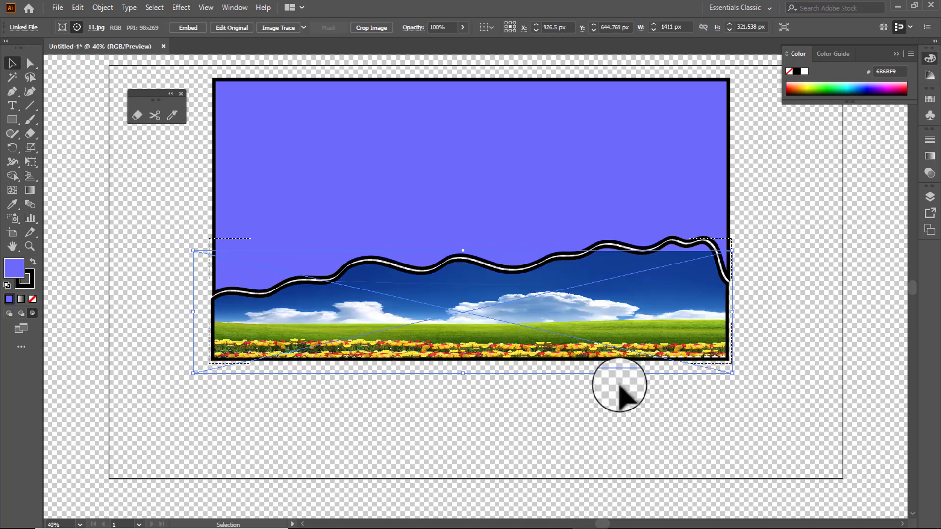
left_click_drag(463, 374, 490, 404)
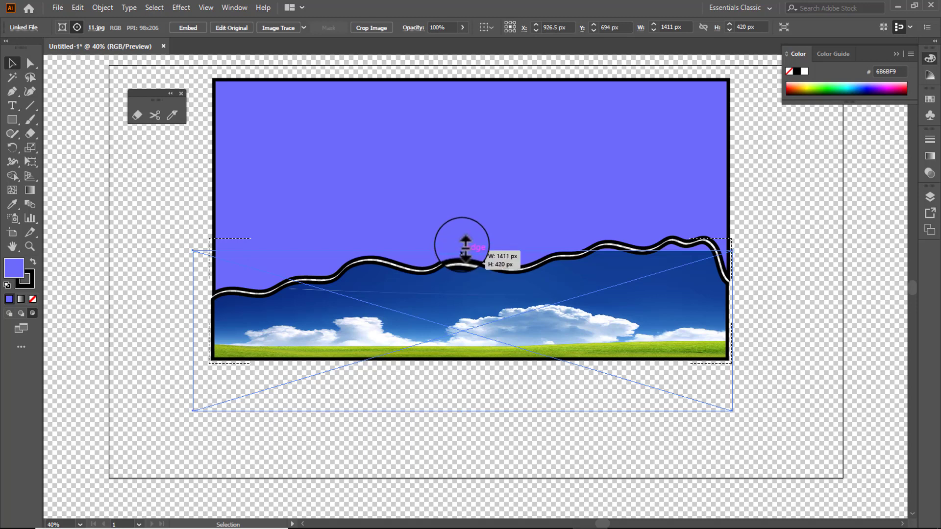
left_click_drag(464, 247, 466, 215)
left_click_drag(496, 334, 501, 314)
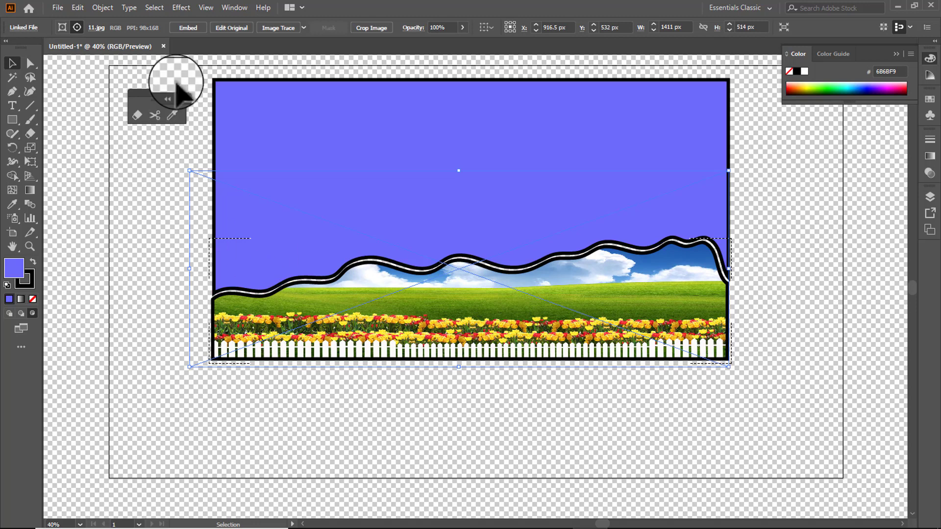
left_click(188, 28)
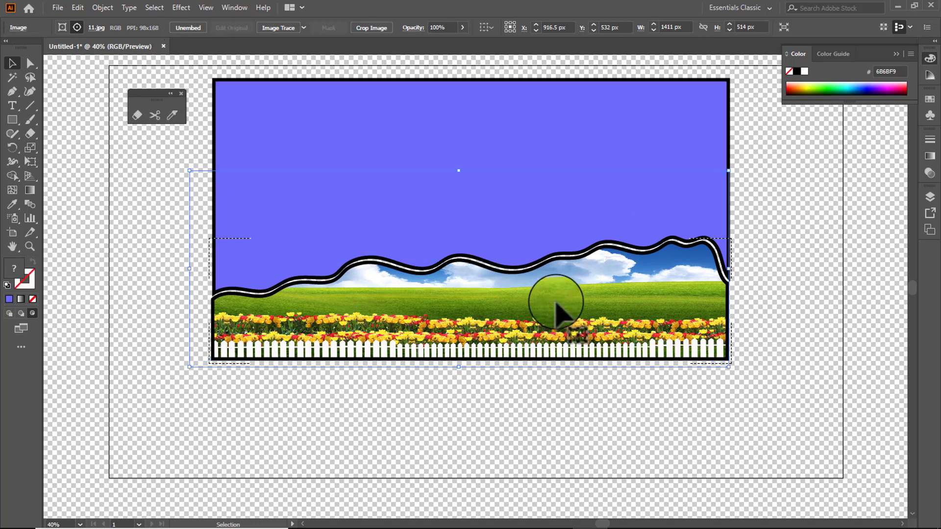
Nudge the upper piece down to Y 319.989 px to narrow the wavy gap, and deselect it.
left_click(531, 169)
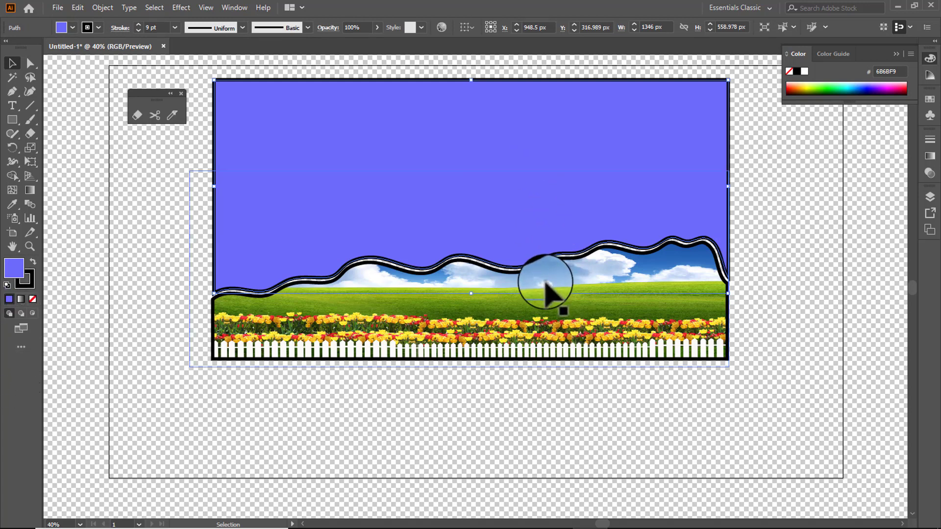
key("Down")
key("Down")
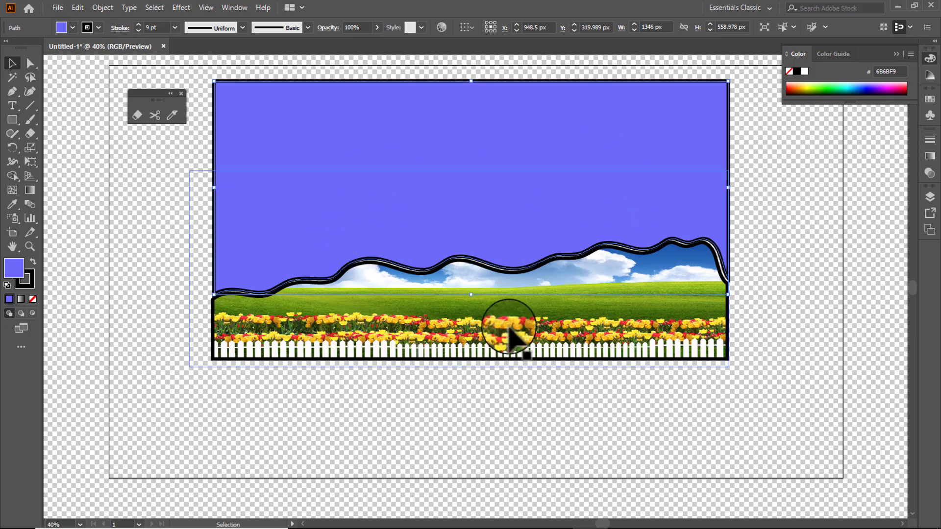
left_click(580, 395)
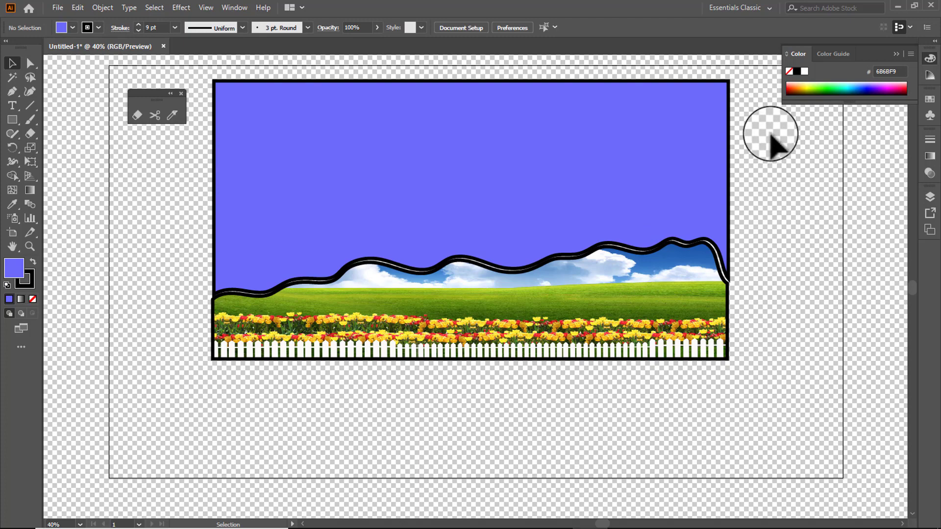
Delete both pieces with the placed image and draw a circle about 788 px in diameter, slightly left of the artboard's centre.
left_click_drag(747, 74, 416, 392)
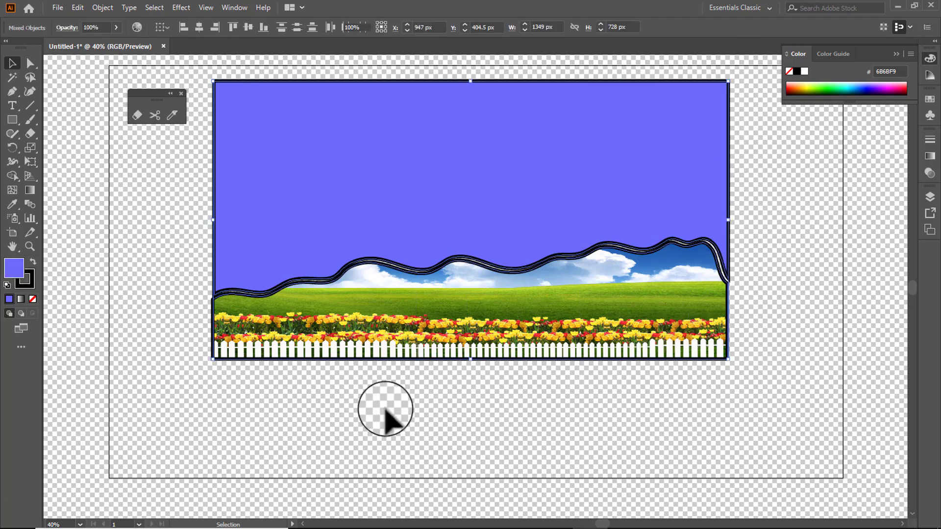
key("Delete")
left_click_drag(15, 120, 47, 148)
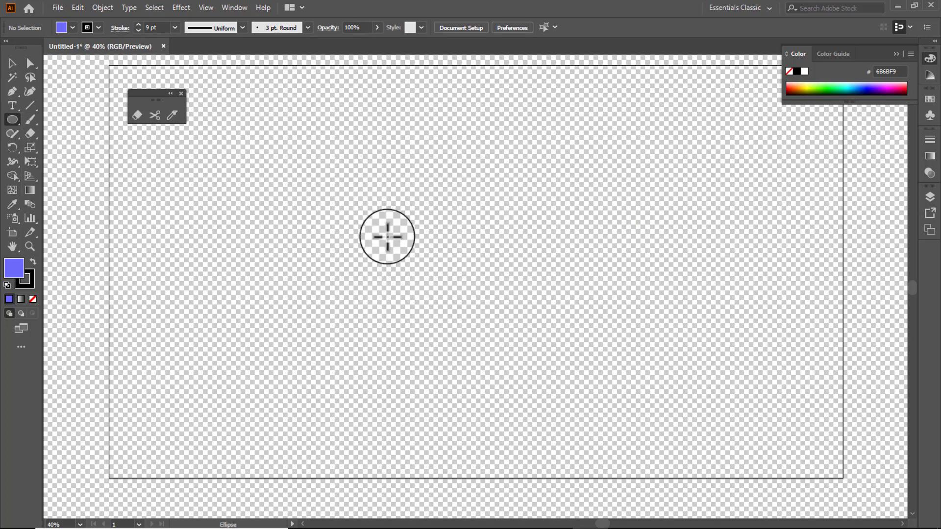
mouse_move(420, 275)
left_mouse_down()
mouse_move(289, 128)
mouse_move(269, 127)
left_mouse_up()
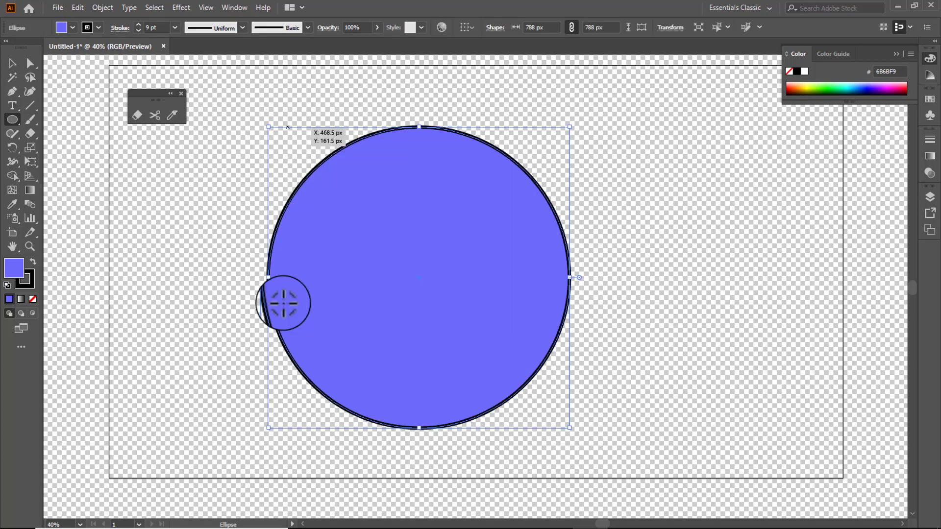
Set the Eraser tool size to 49 pt.
left_click(138, 117)
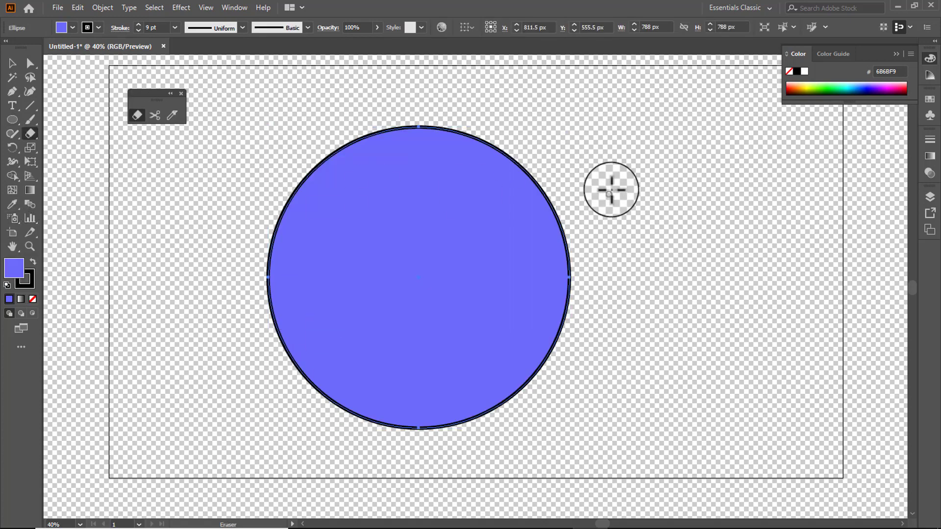
double_click(138, 118)
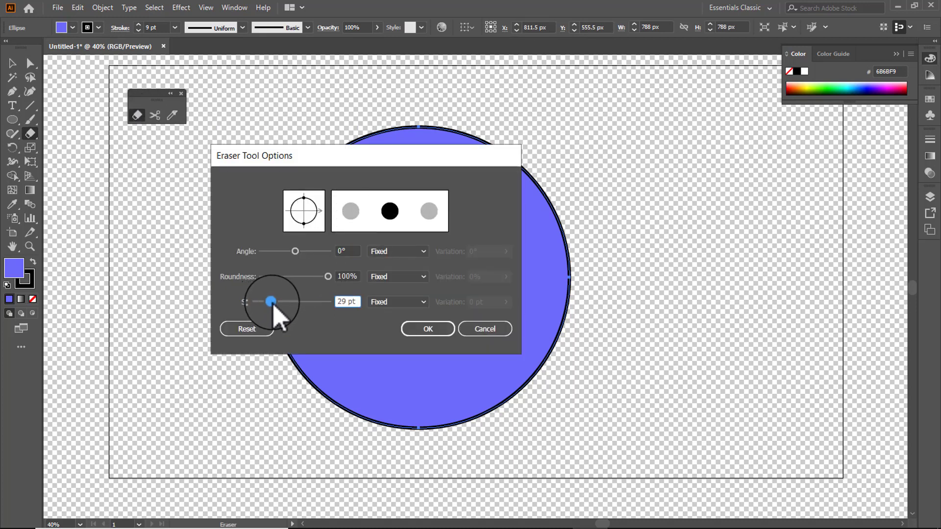
left_click_drag(273, 307, 279, 309)
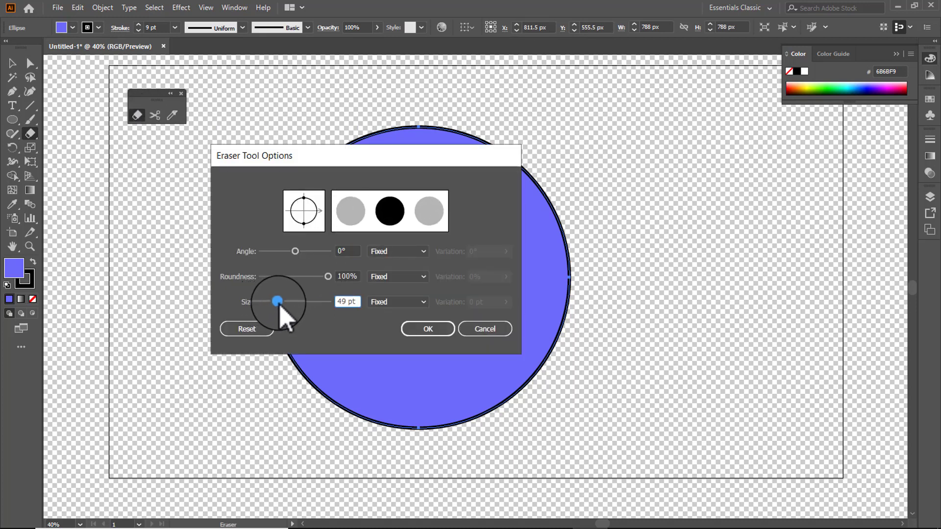
left_click(411, 331)
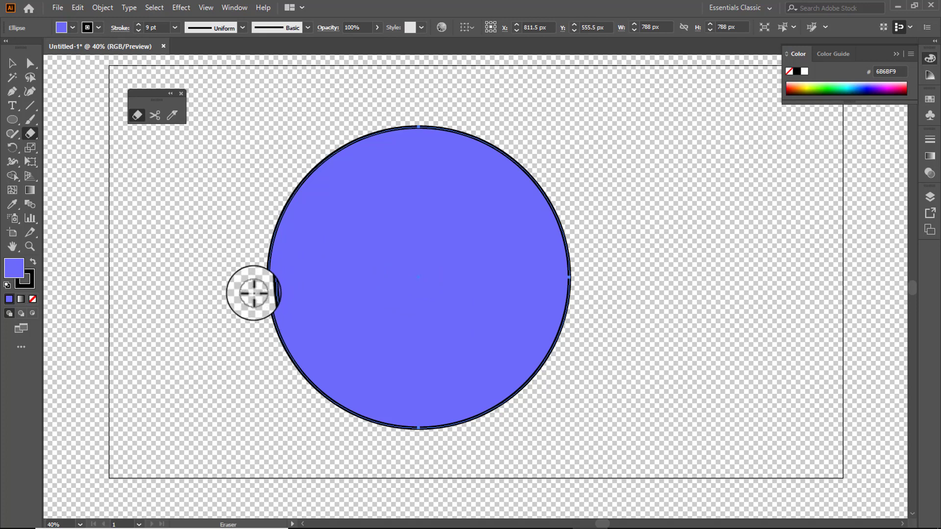
Erase a wavy line across the circle's lower part and a straight horizontal line just below its middle.
mouse_move(254, 293)
left_mouse_down()
mouse_move(278, 358)
mouse_move(312, 339)
left_mouse_up()
left_click_drag(479, 317, 588, 282)
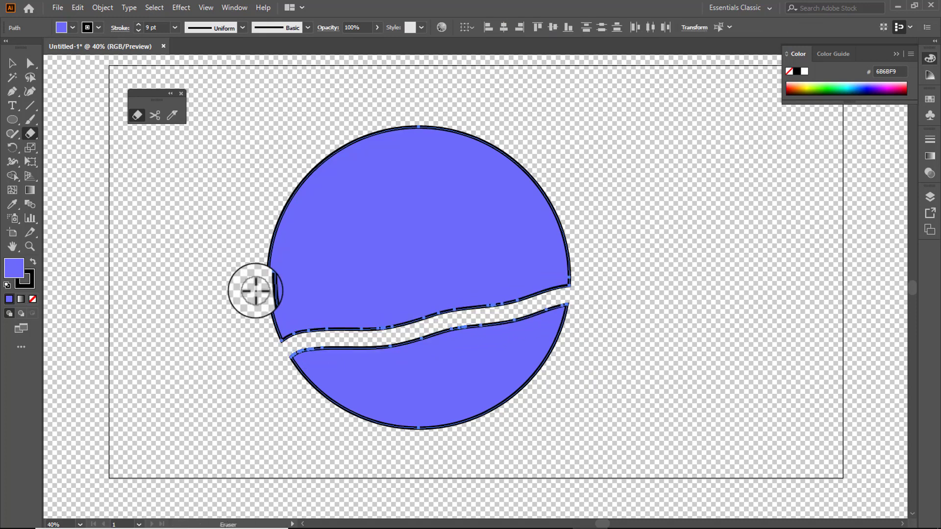
left_click_drag(251, 295, 277, 287)
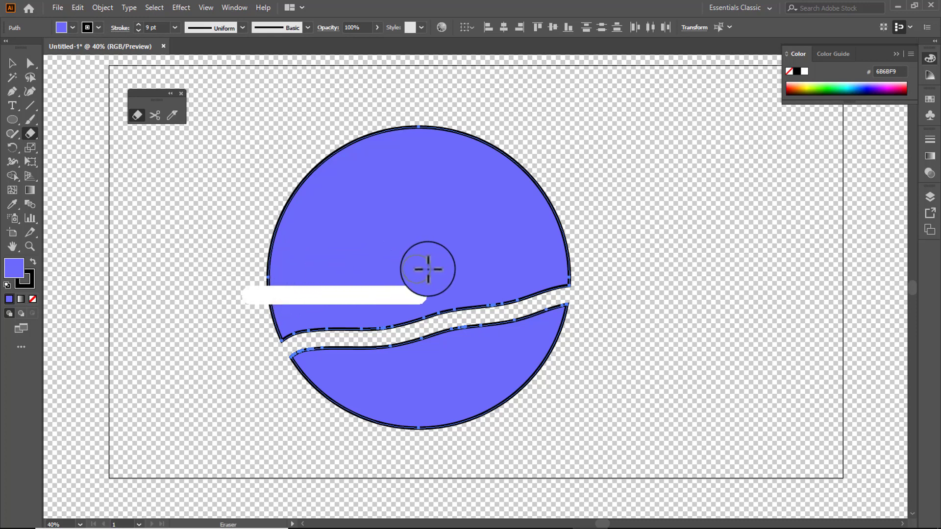
left_click_drag(428, 269, 593, 268)
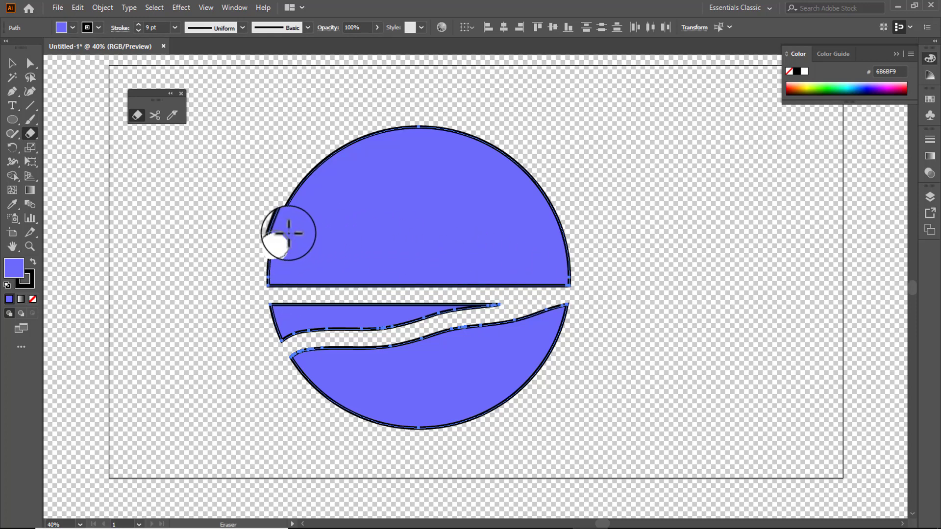
Erase straight diagonal, vertical and horizontal strips through the circle's upper part, plus a curvy freehand stroke above the middle cut.
left_click_drag(413, 150, 414, 152)
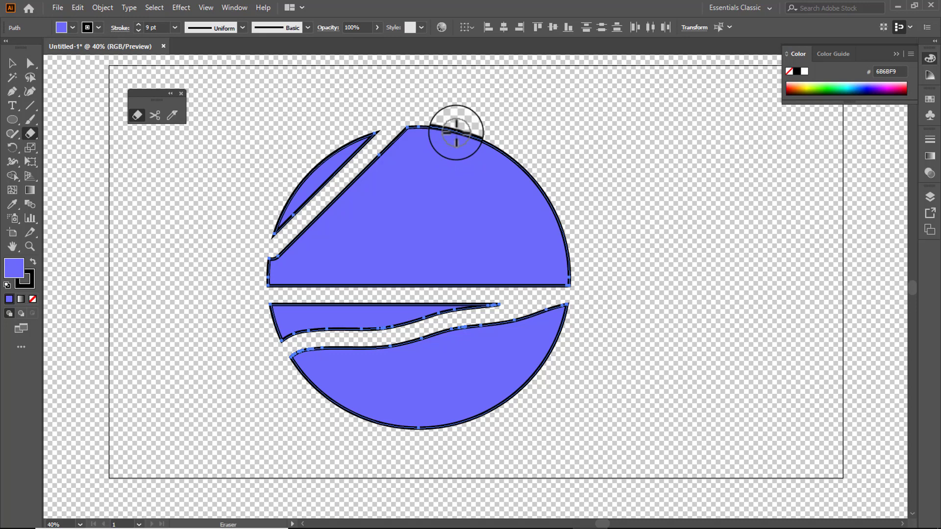
left_click_drag(425, 239, 426, 264)
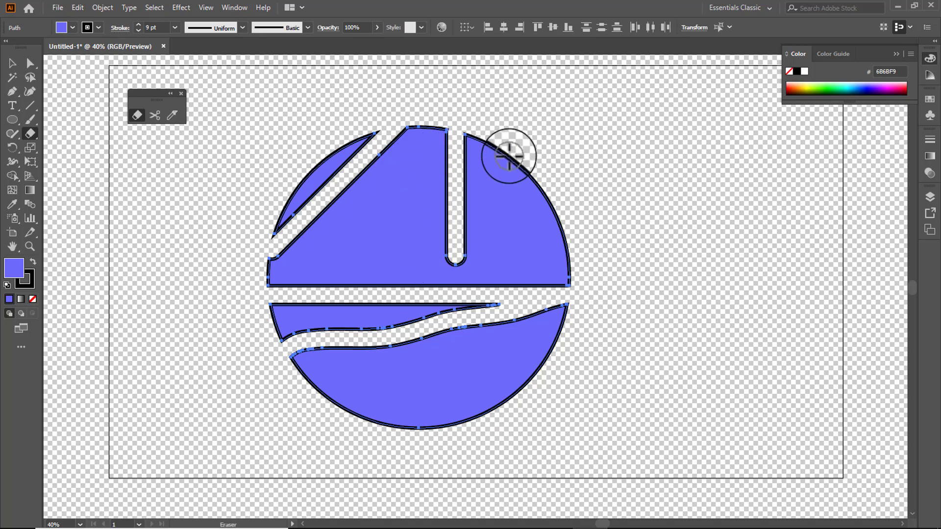
left_click_drag(505, 156, 256, 156)
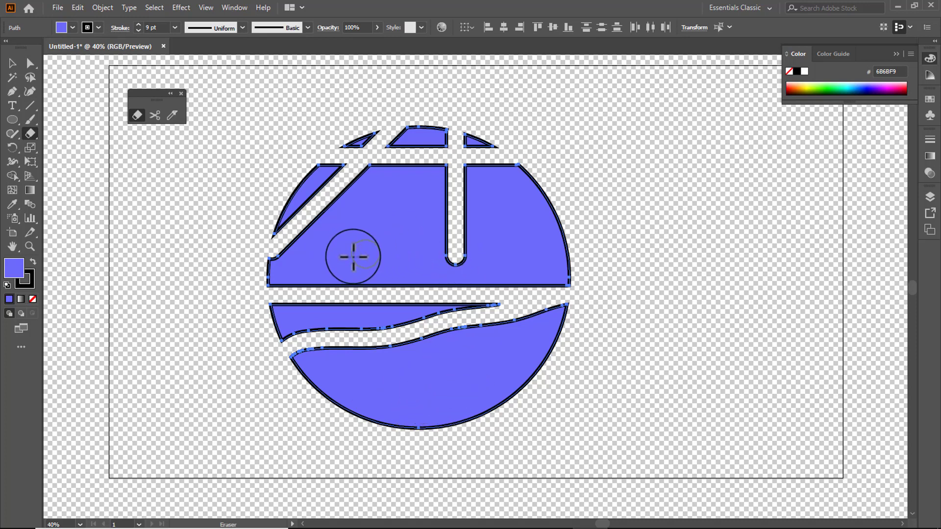
mouse_move(423, 250)
left_mouse_down()
mouse_move(447, 272)
mouse_move(495, 264)
mouse_move(540, 217)
left_mouse_up()
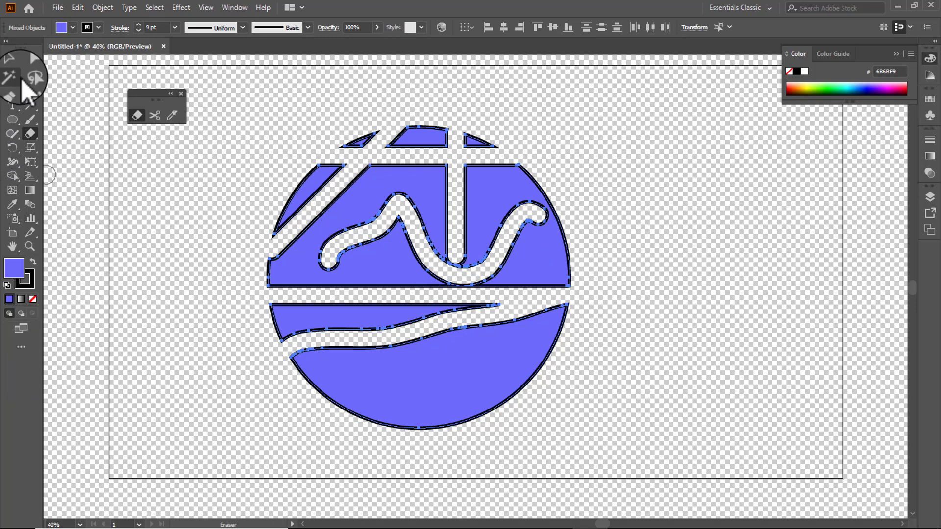
Delete all the pieces of the erased circle.
left_click(12, 62)
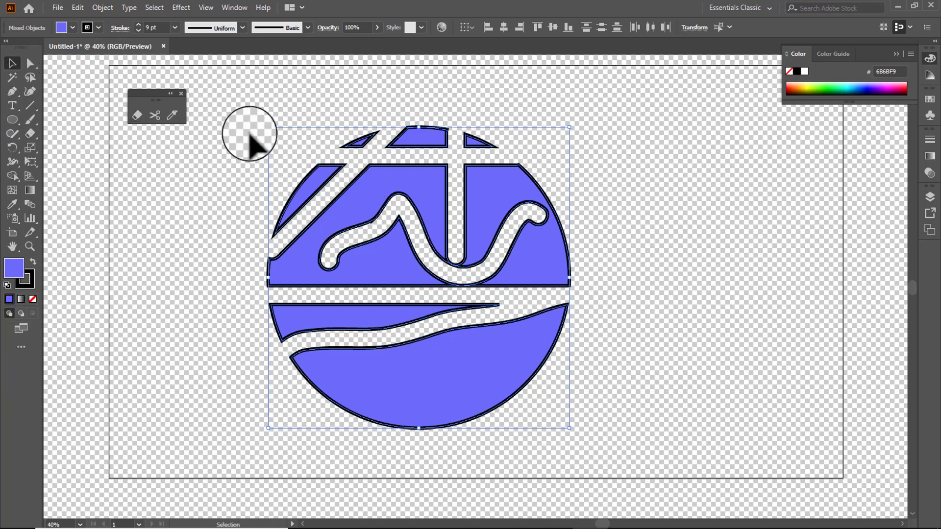
key("Delete")
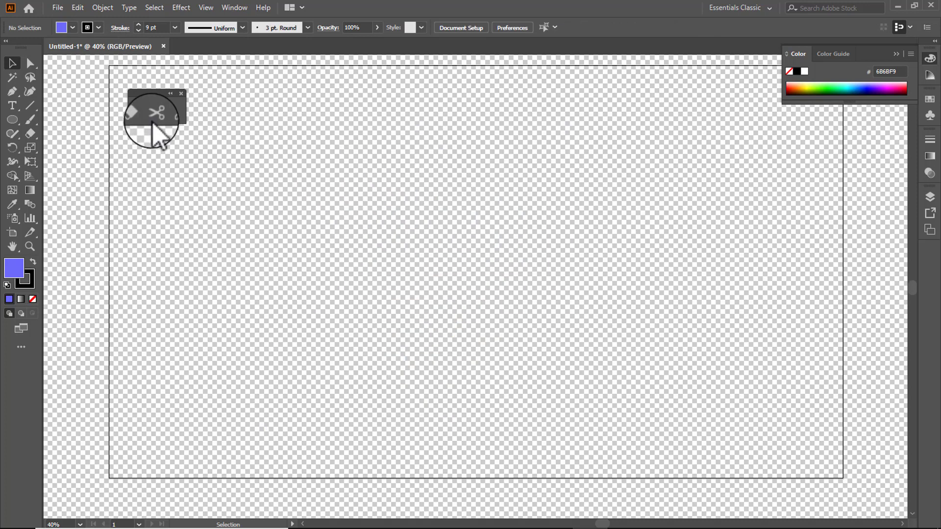
Draw a tall rectangle about 526 by 824 px near the middle of the artboard.
left_click(20, 123)
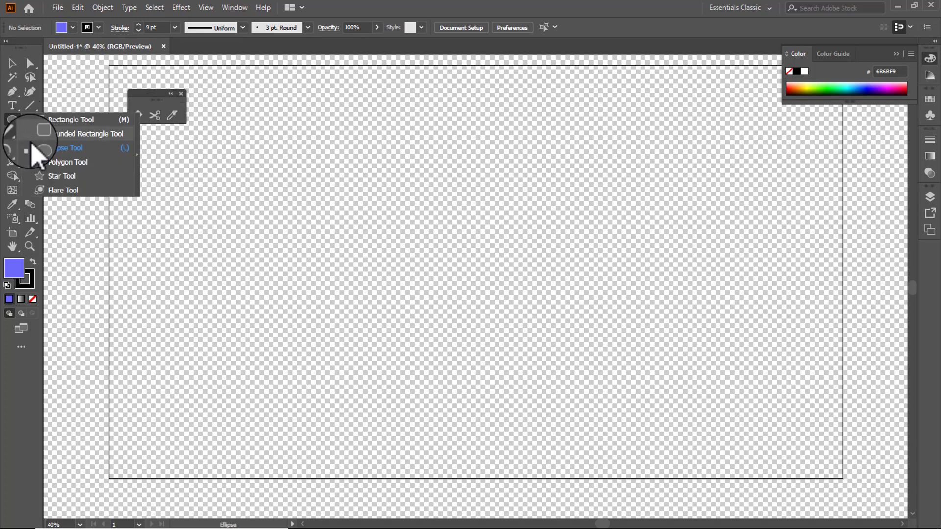
left_click(55, 123)
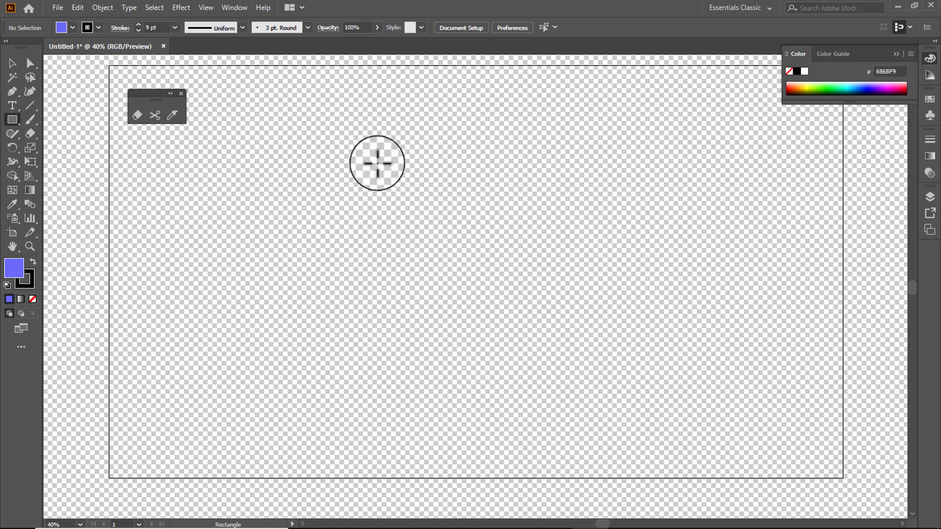
left_click_drag(343, 115, 544, 429)
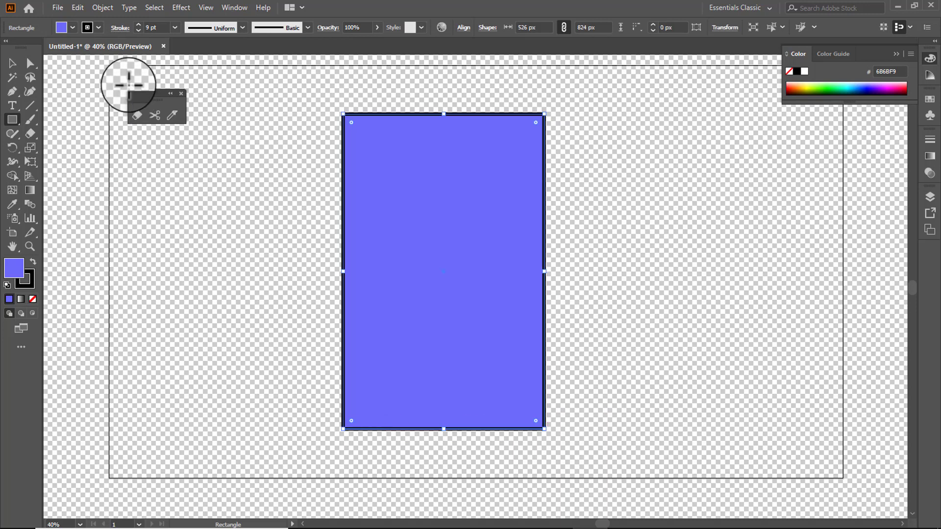
Cut the rectangle with the Scissors tool at a low point on its left edge and a slightly higher point on its right edge.
left_click(156, 116)
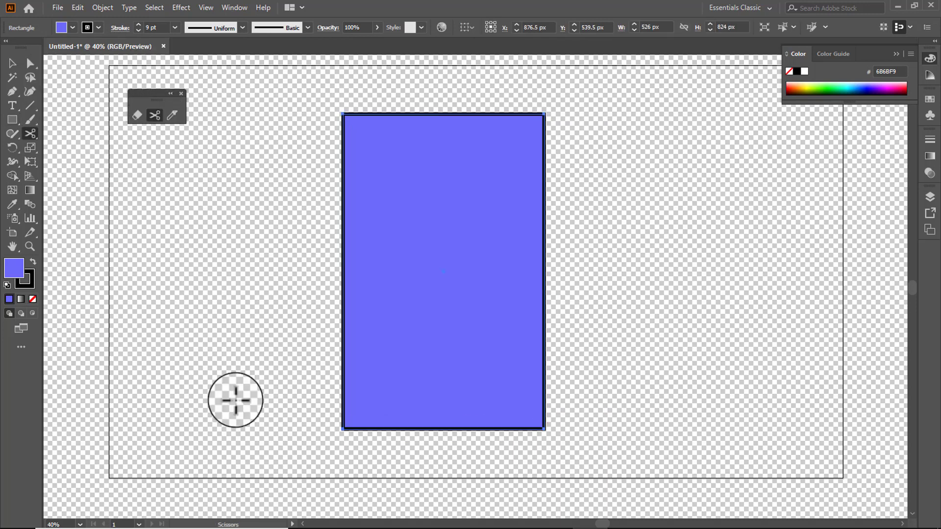
left_click(343, 377)
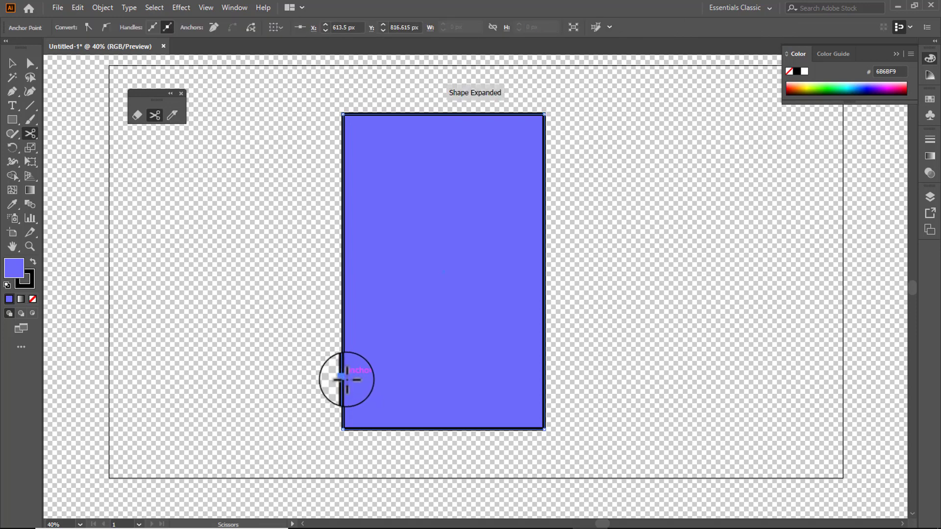
left_click(544, 323)
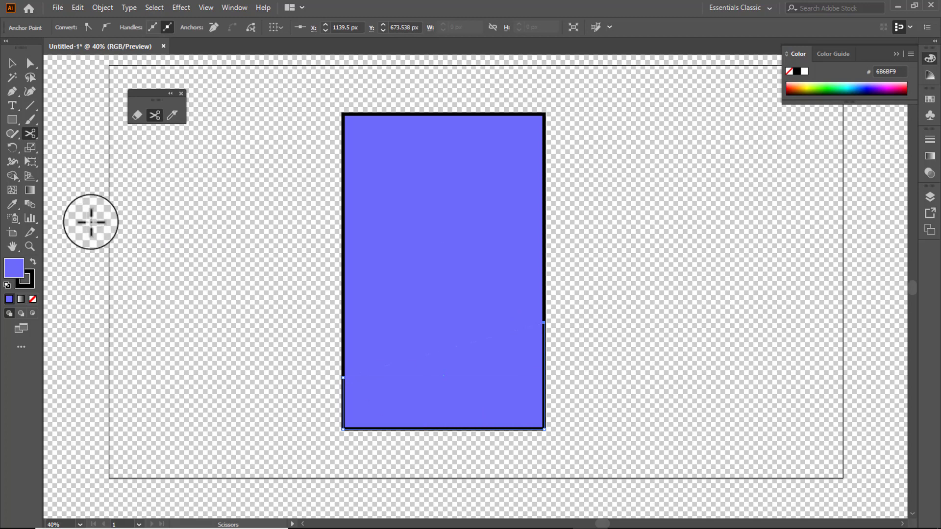
Recolor the cut-off lower piece with dark blue 2B2BBF and shift it slightly down from the upper piece.
left_click(12, 64)
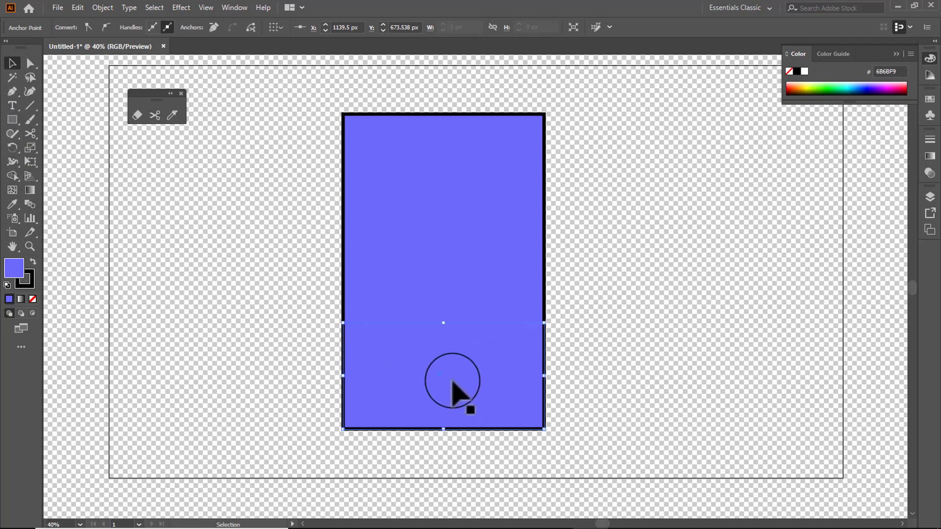
double_click(14, 269)
left_click_drag(368, 181, 402, 179)
left_click(563, 146)
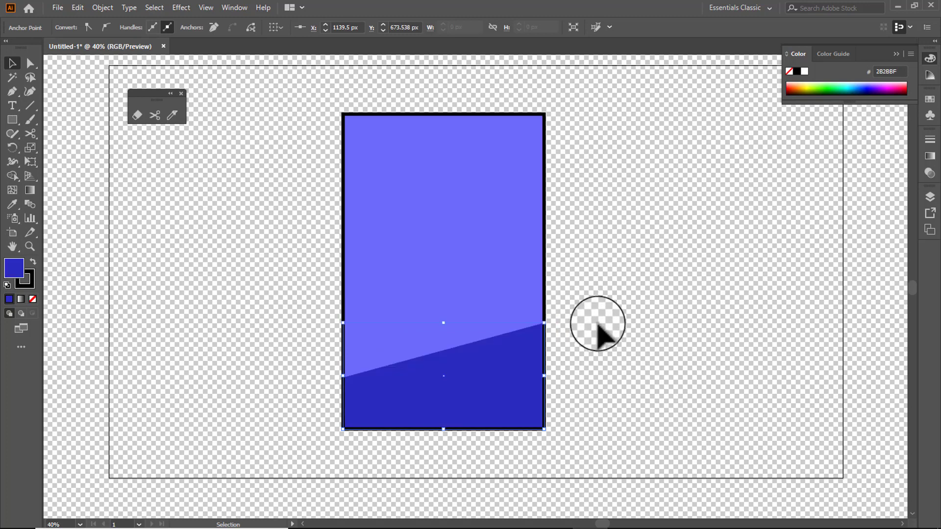
left_click(581, 387)
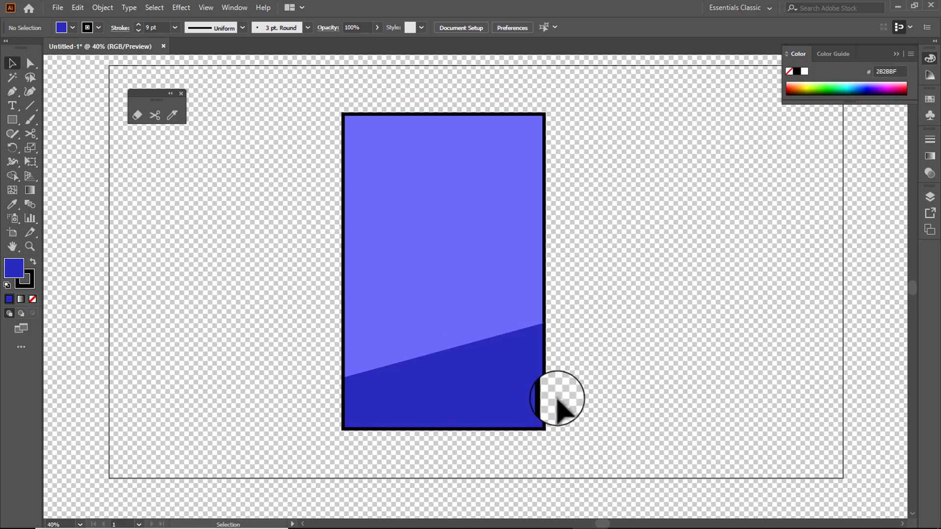
left_click(463, 351)
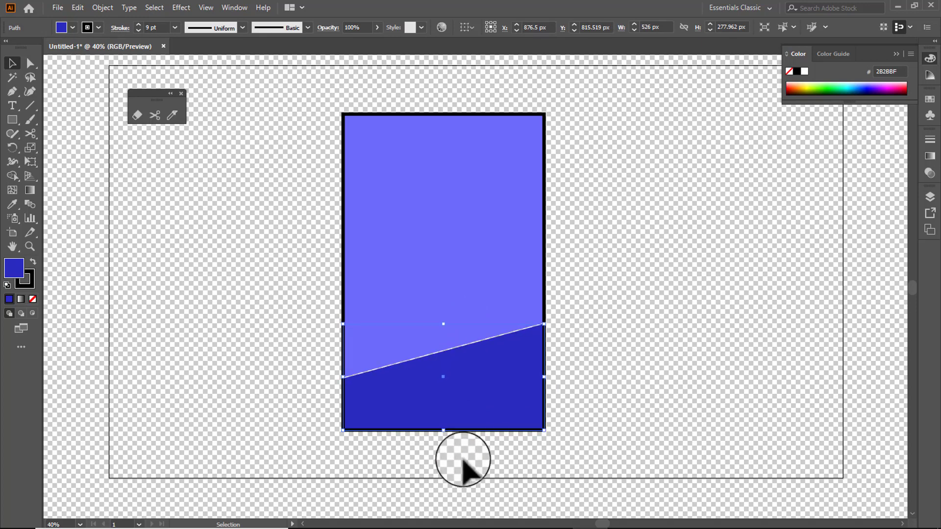
Try a single Scissors cut high on the left edge of the open upper piece, then undo it.
mouse_move(299, 67)
left_mouse_down()
mouse_move(307, 124)
mouse_move(494, 456)
mouse_move(621, 465)
left_mouse_up()
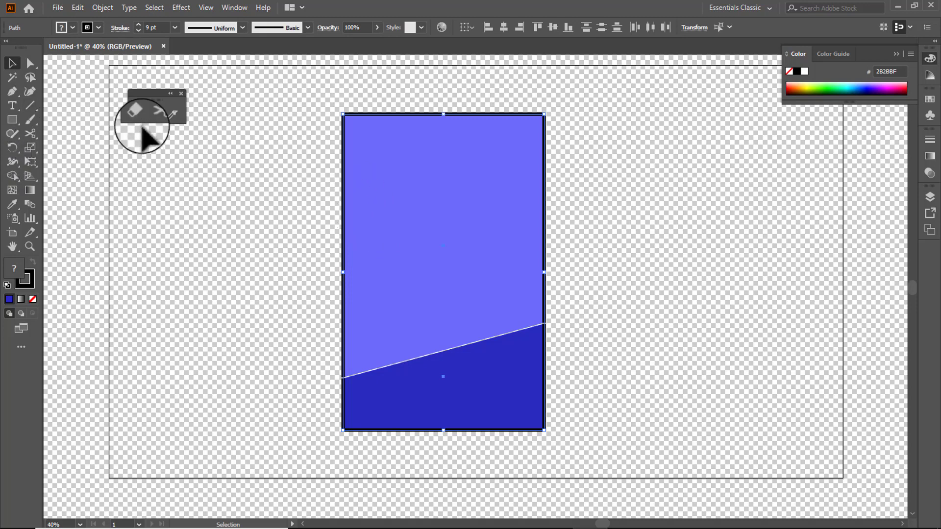
left_click(155, 115)
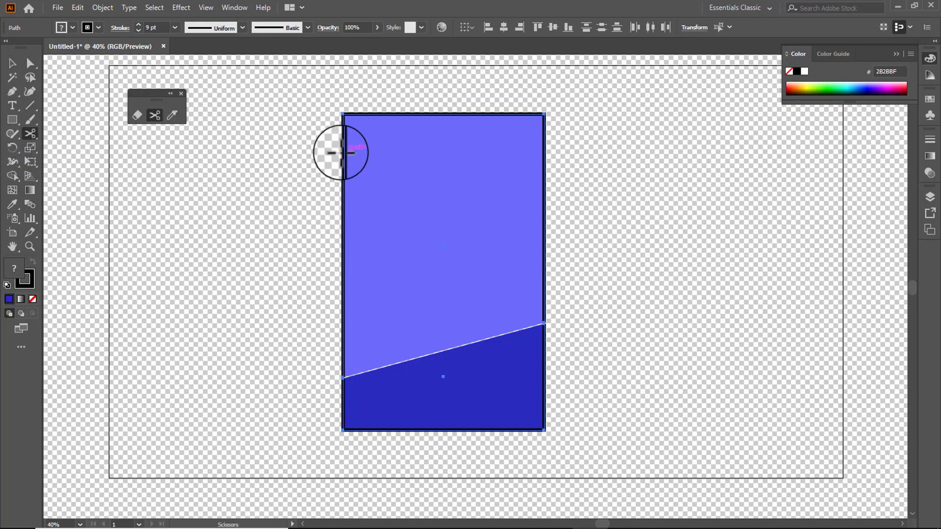
left_click(343, 170)
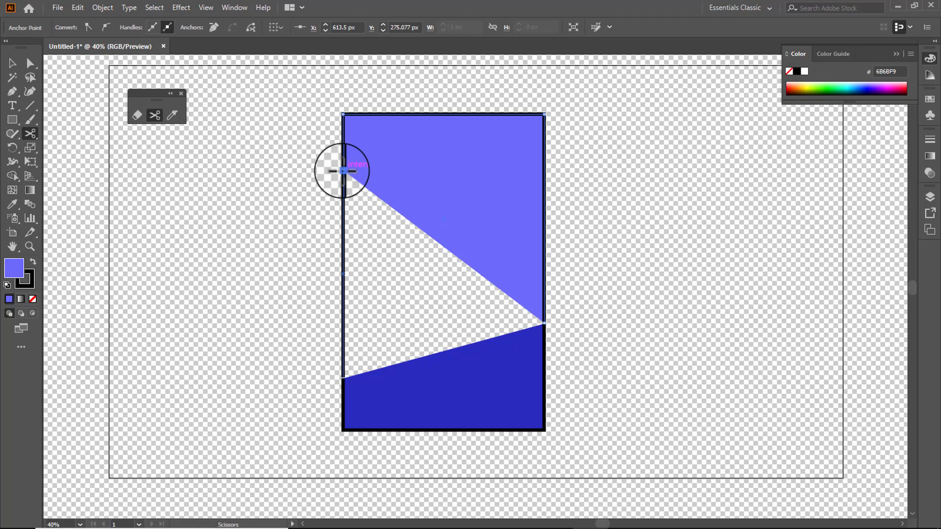
key("ctrl+z")
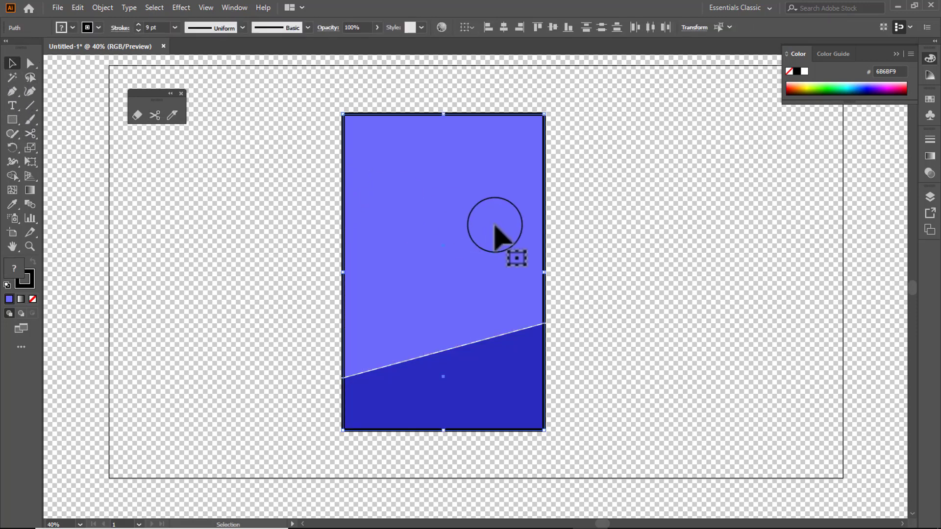
Move both rectangle pieces slightly up and left, and nudge the light-blue upper piece up about 16 px to widen the gap.
left_click_drag(458, 252, 449, 228)
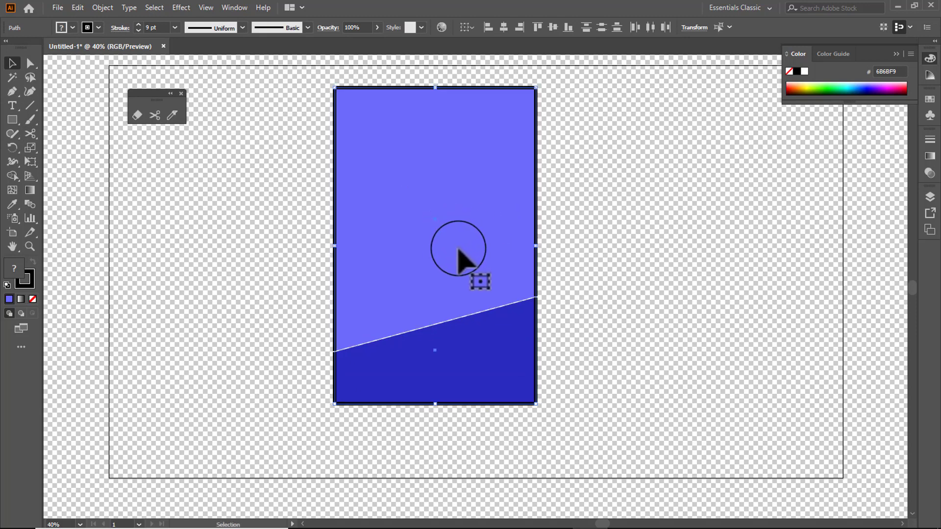
left_click(507, 318)
left_click(447, 269)
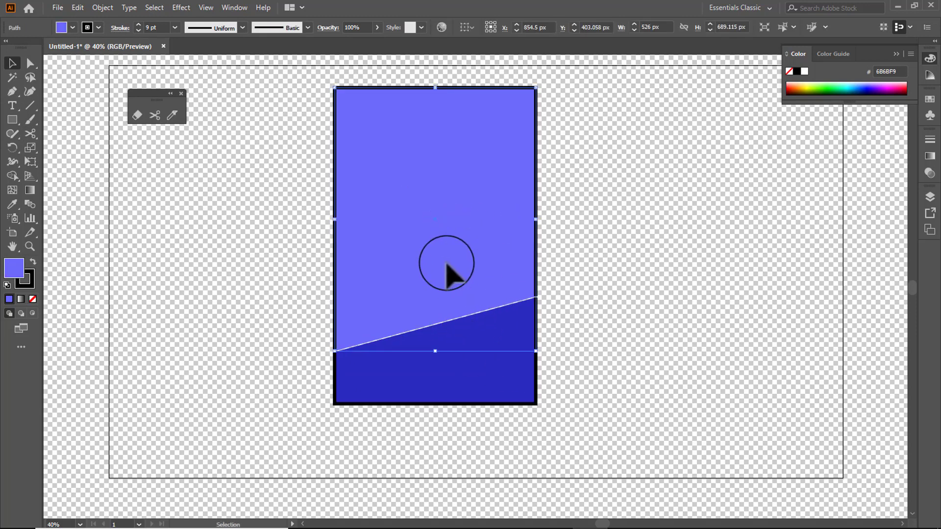
key("Up")
key("Up")
key("Up")
key("Up")
key("Up")
key("Up")
key("Up")
key("Up")
key("Up")
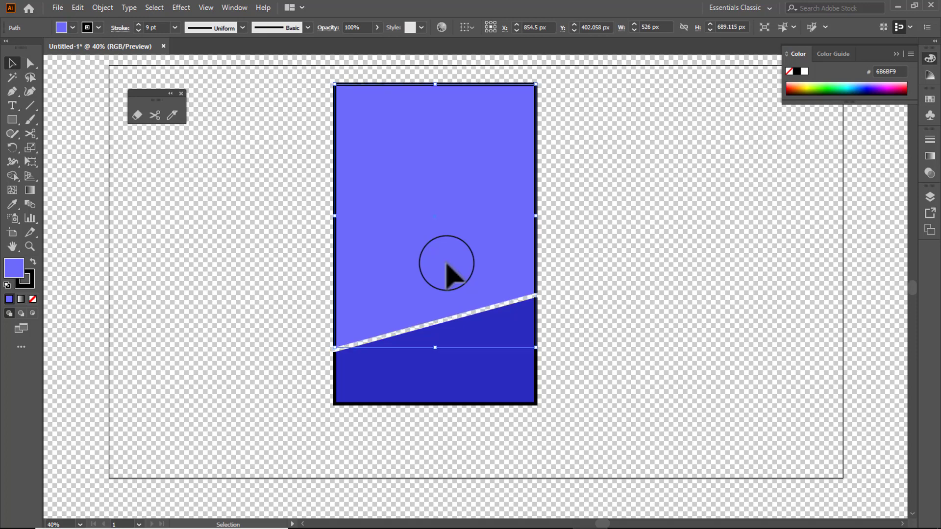
key("Up")
key("Up")
key("Up")
key("Up")
key("Up")
key("Up")
key("Up")
key("Up")
key("Up")
key("Up")
key("Up")
key("Up")
key("Up")
key("Up")
key("Up")
key("Up")
key("Up")
key("Up")
key("Up")
key("Up")
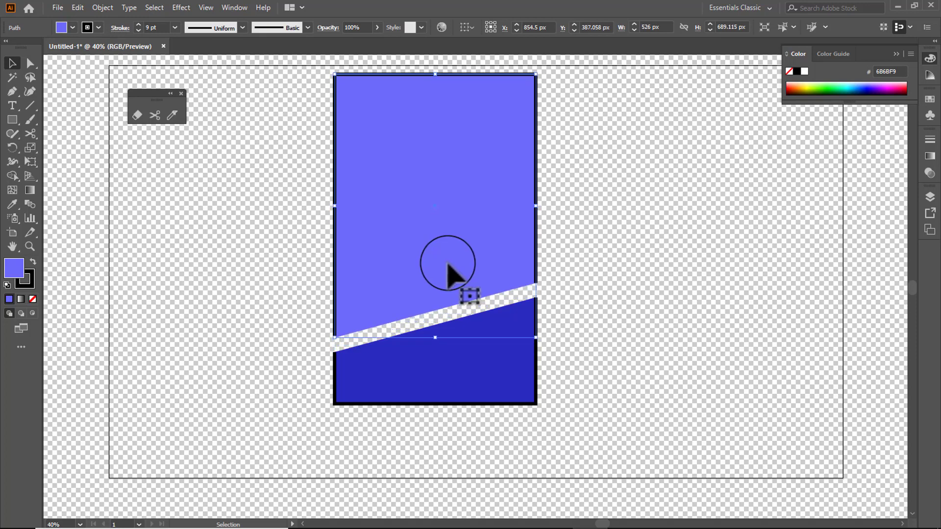
Move the light-blue piece to the artboard's upper left and join its two open end points along the slanted side.
left_click_drag(475, 211, 278, 193)
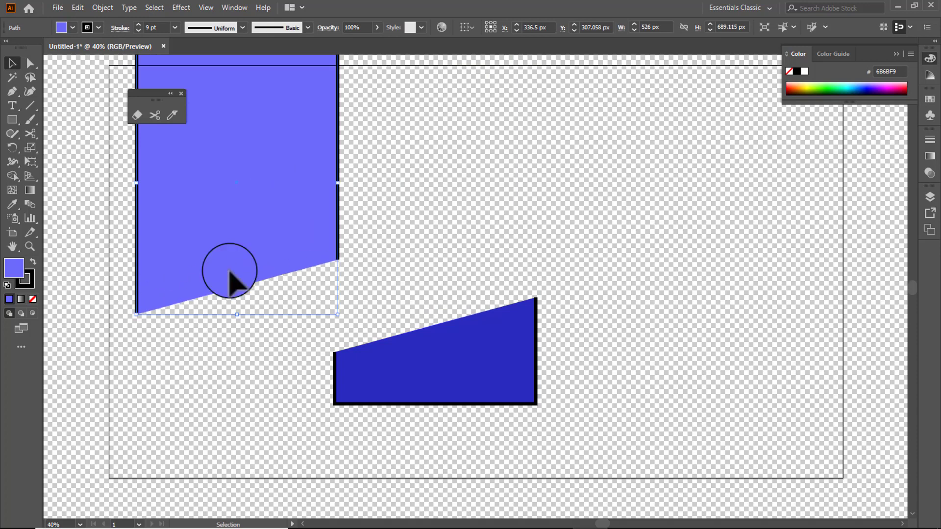
left_click(30, 65)
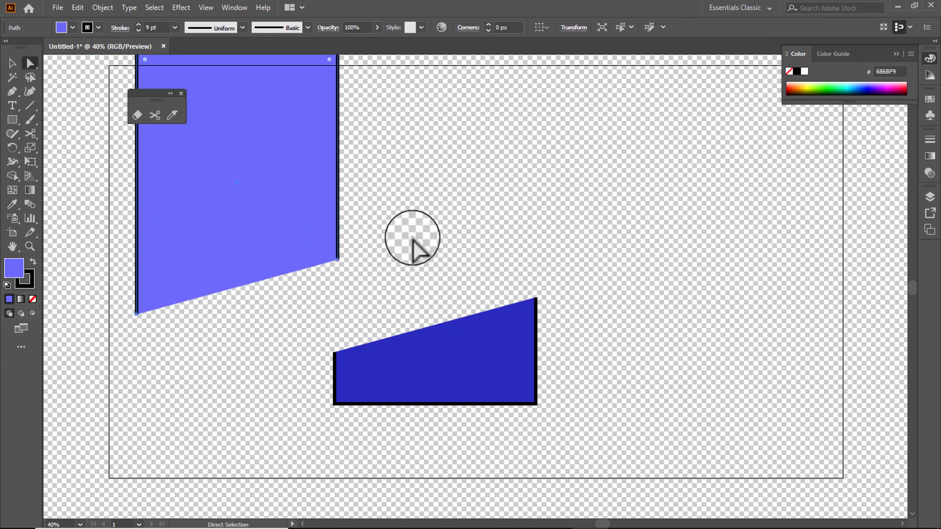
left_click_drag(380, 237, 120, 319)
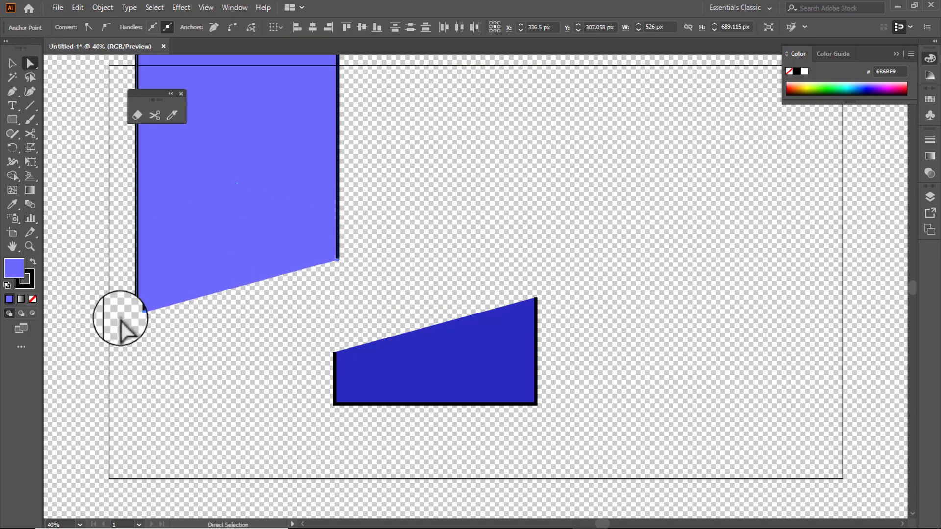
right_click(239, 238)
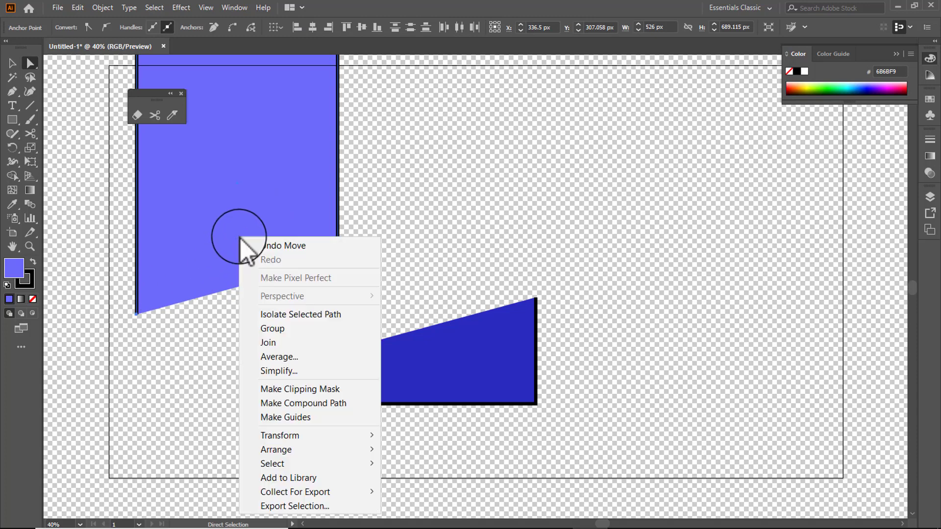
left_click(271, 342)
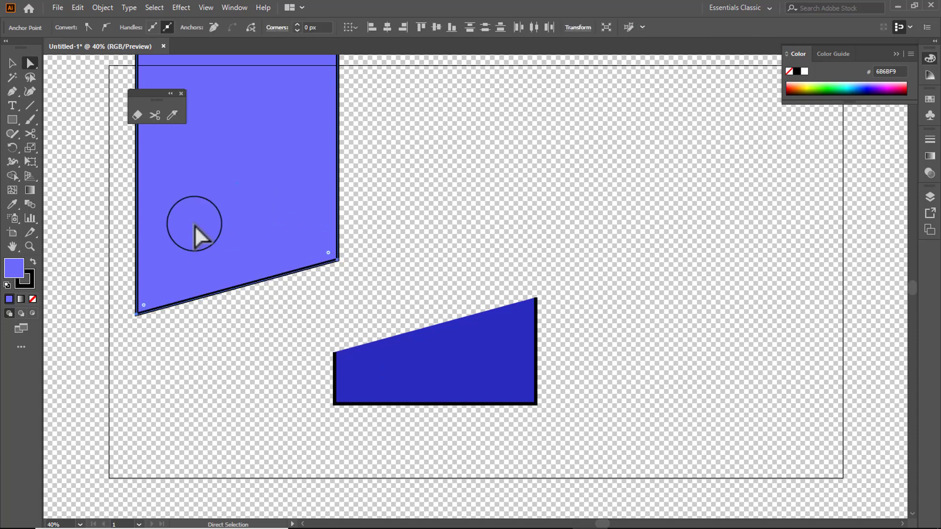
Cut the closed light-blue piece with the Scissors tool low on its left edge and higher on its right edge.
left_click(156, 118)
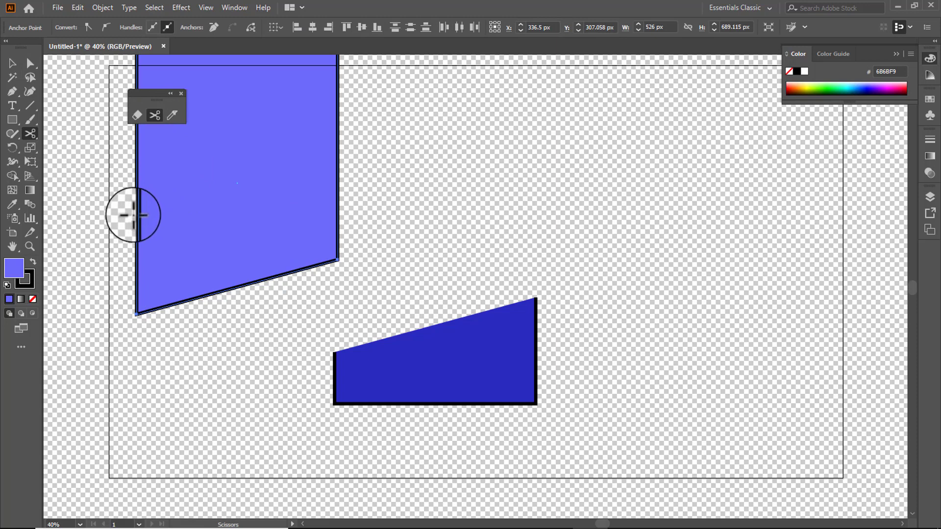
left_click(137, 272)
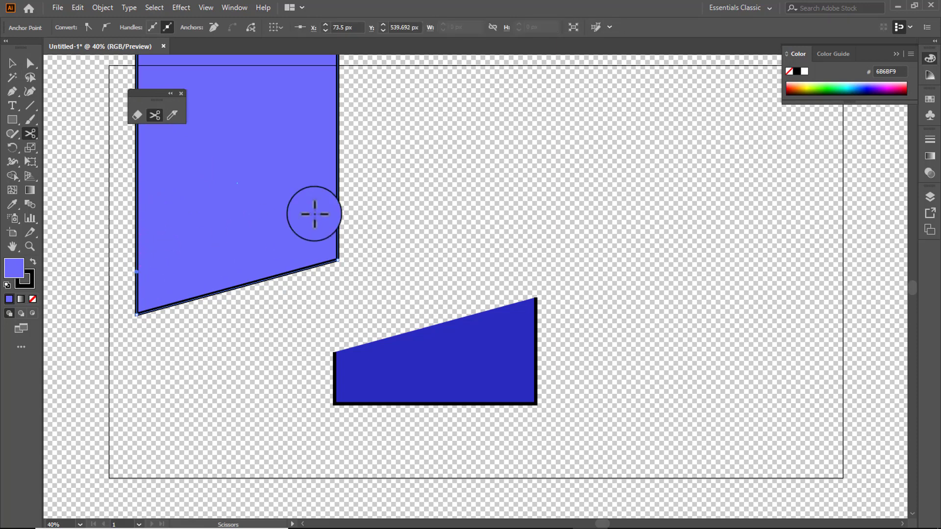
left_click(339, 171)
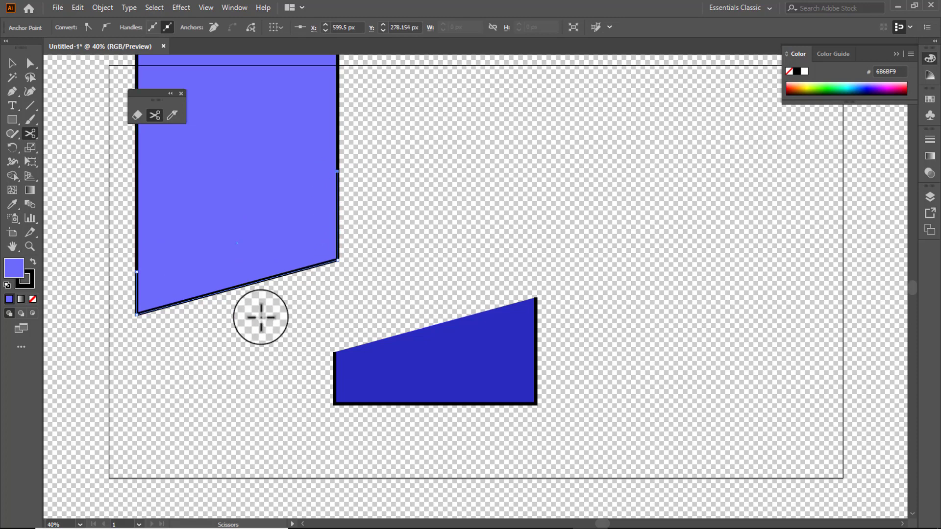
Move the cut-off light-blue slice to the artboard's right half and the remaining upper piece down inside the artboard.
left_click(12, 64)
left_click(233, 235)
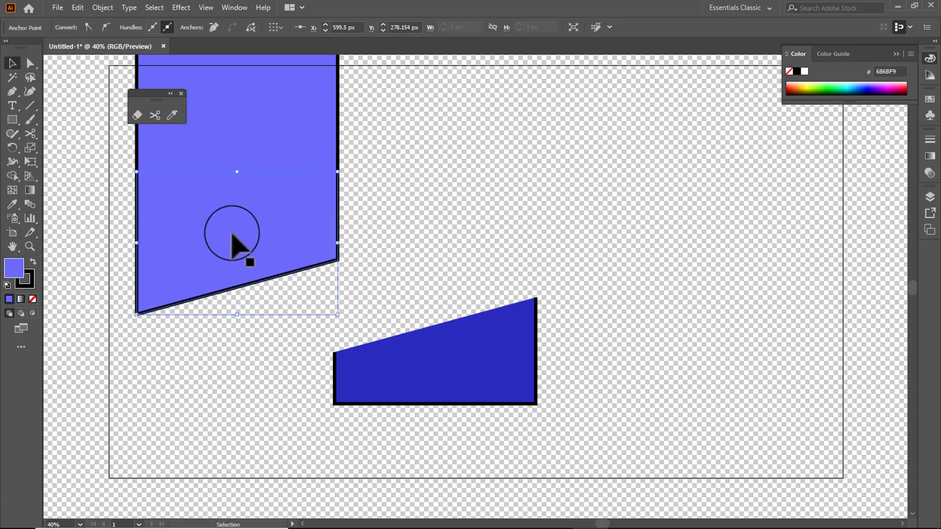
left_click_drag(261, 253, 583, 196)
left_click_drag(233, 126, 241, 232)
Try to cut the open light-blue piece with the Scissors tool at one point on its left edge, then undo the cut.
left_click(156, 115)
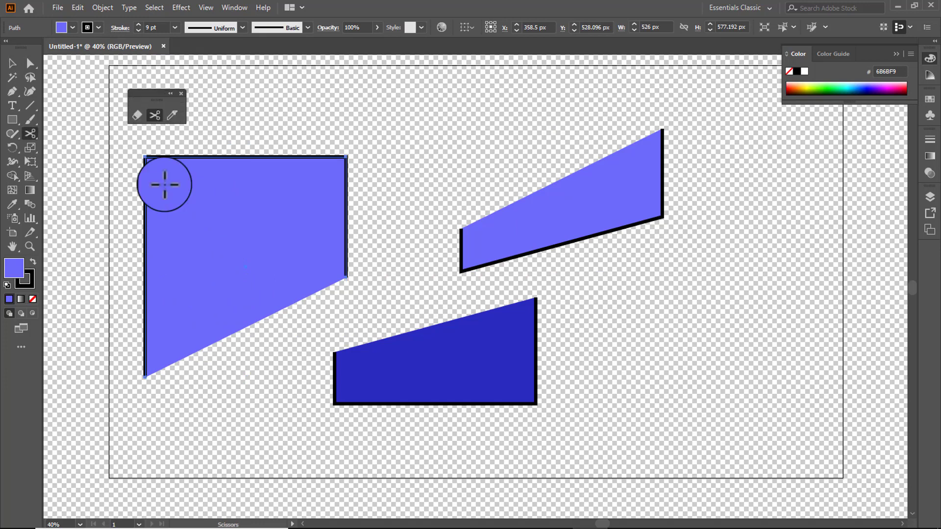
left_click(148, 231)
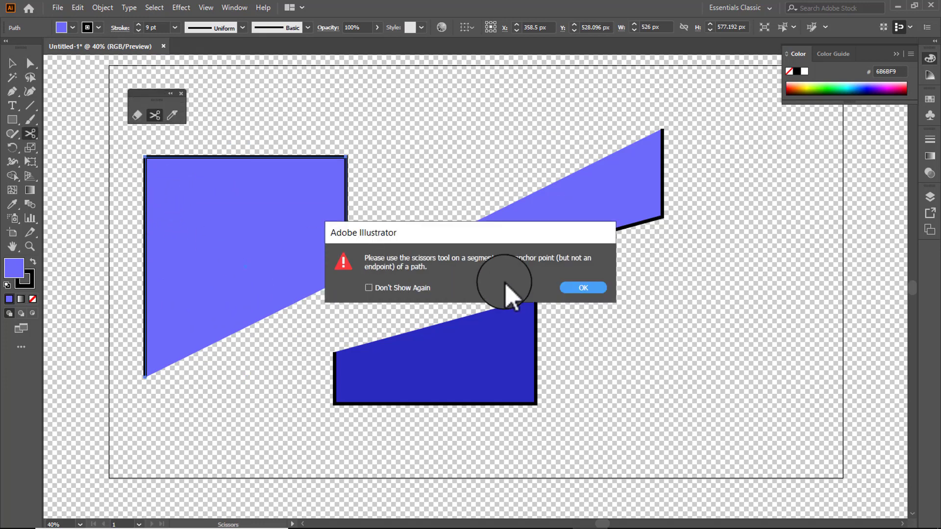
left_click(580, 289)
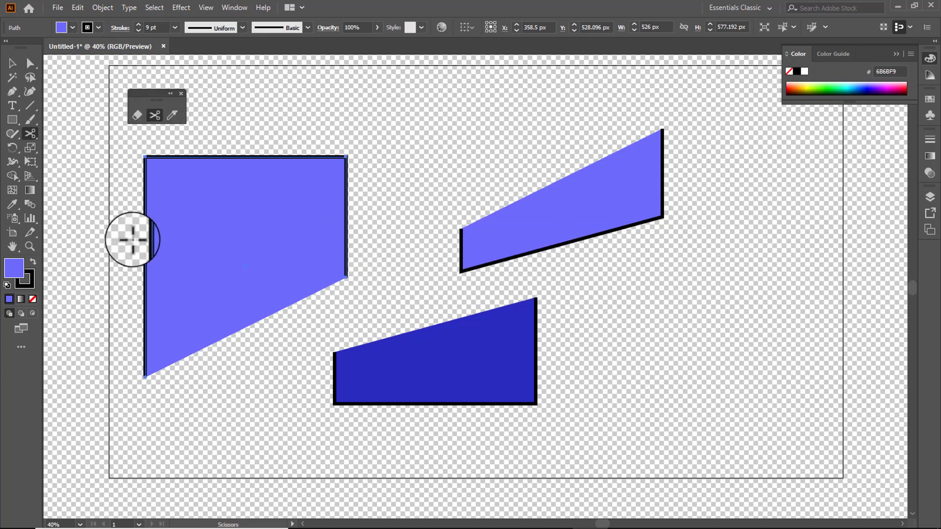
left_click(145, 264)
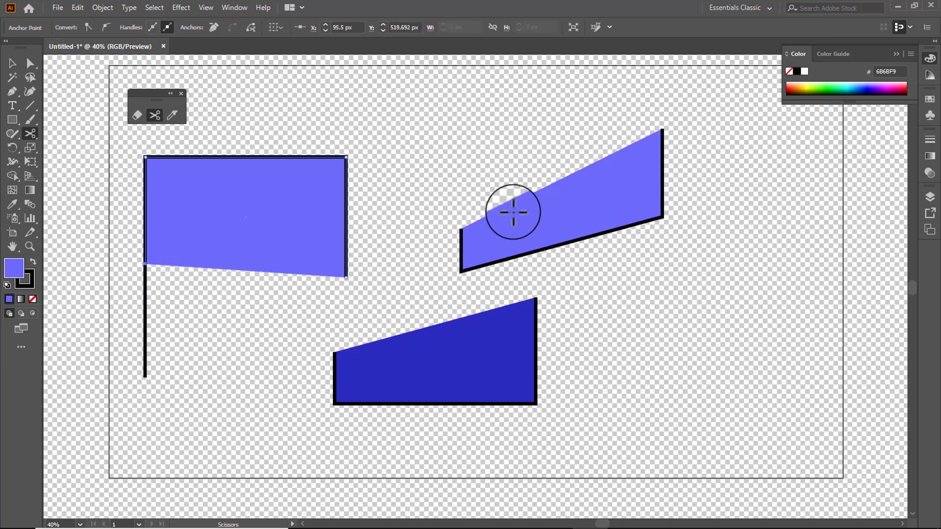
key("ctrl+z")
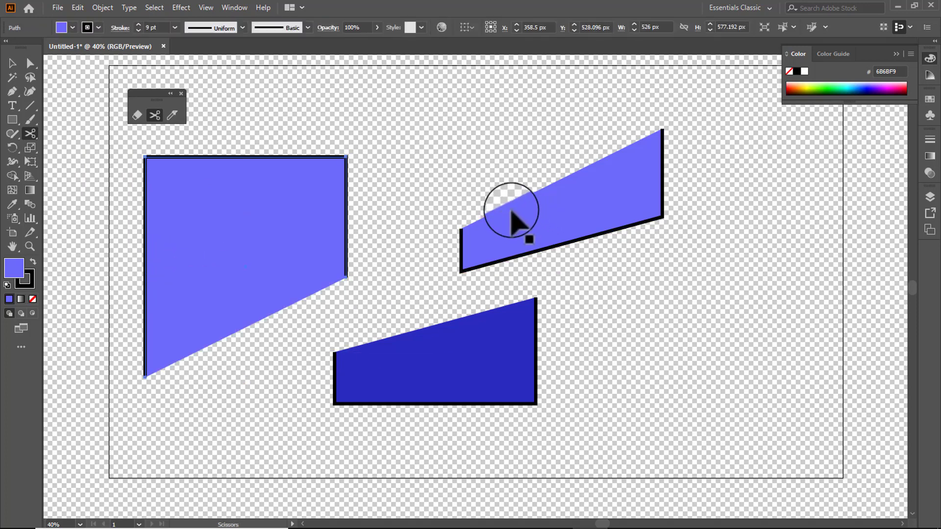
Try to join the two open end points along the large light-blue piece's slanted side.
left_click(30, 63)
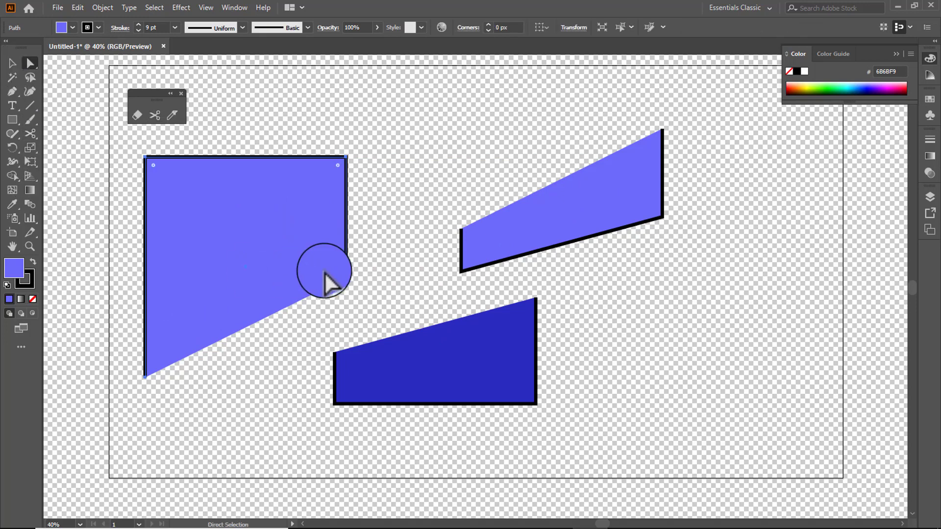
left_click_drag(384, 259, 138, 387)
right_click(321, 260)
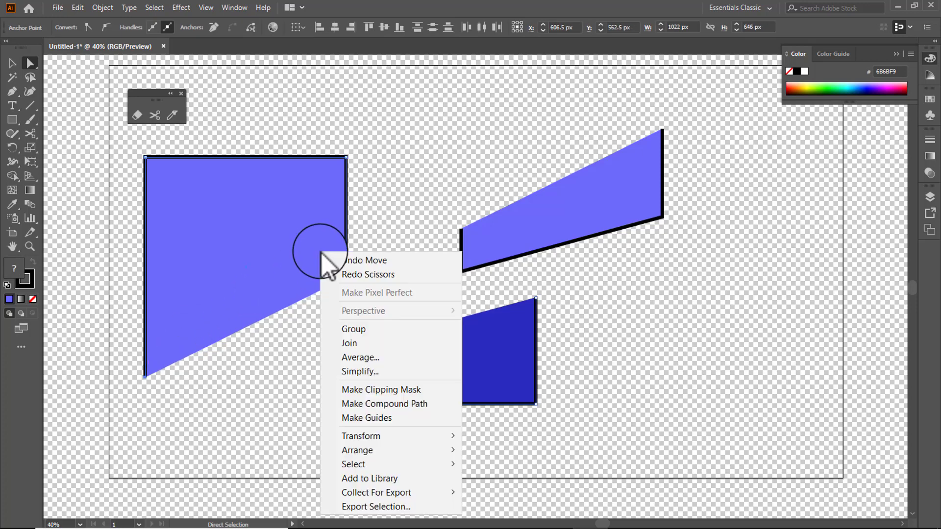
left_click(354, 346)
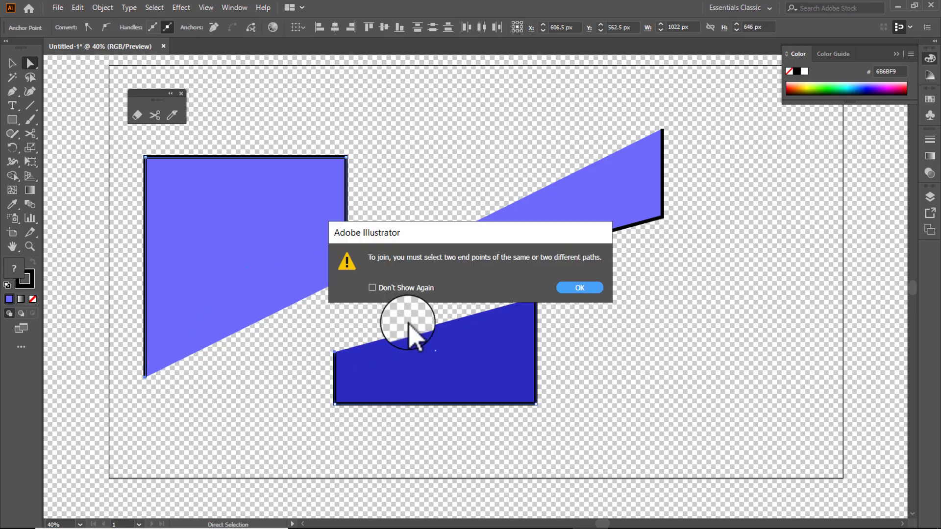
left_click(590, 286)
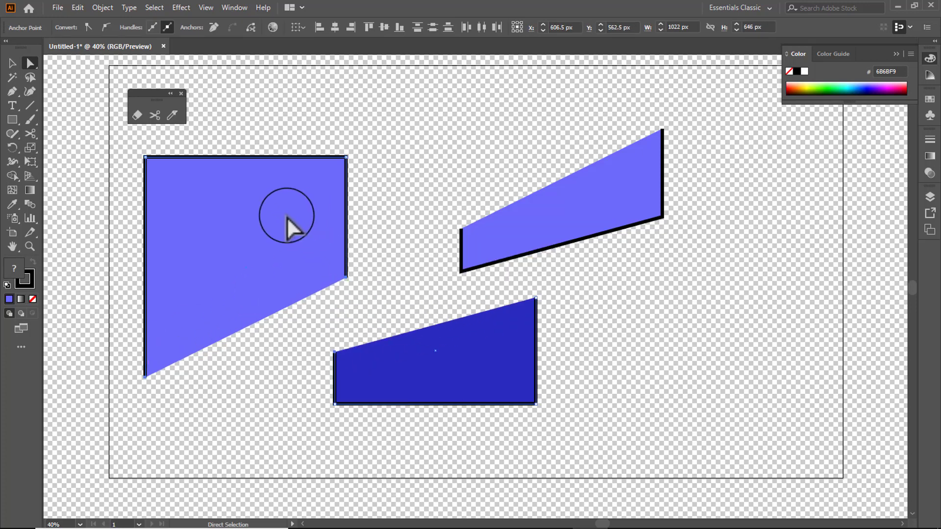
Shift the large light-blue piece up and to the right, and delete all the pieces from the artboard.
left_click_drag(286, 219, 363, 185)
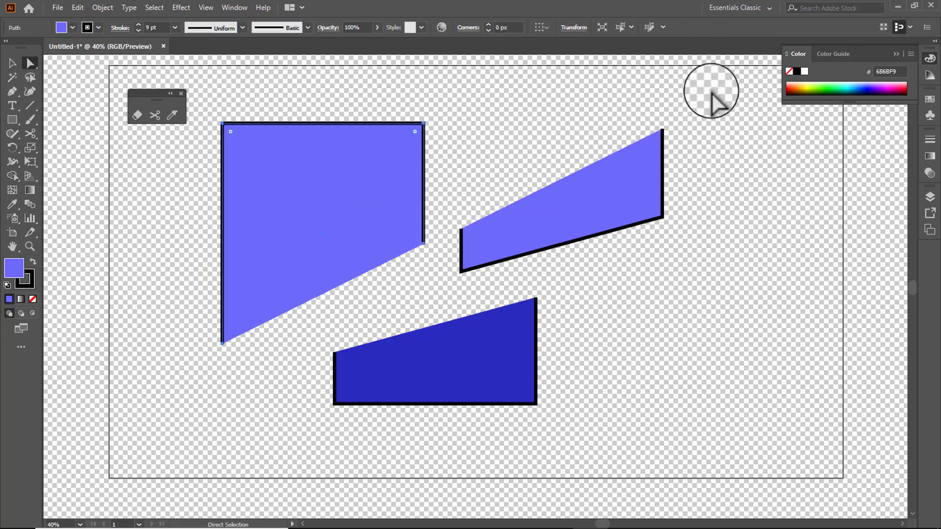
left_click_drag(711, 91, 237, 407)
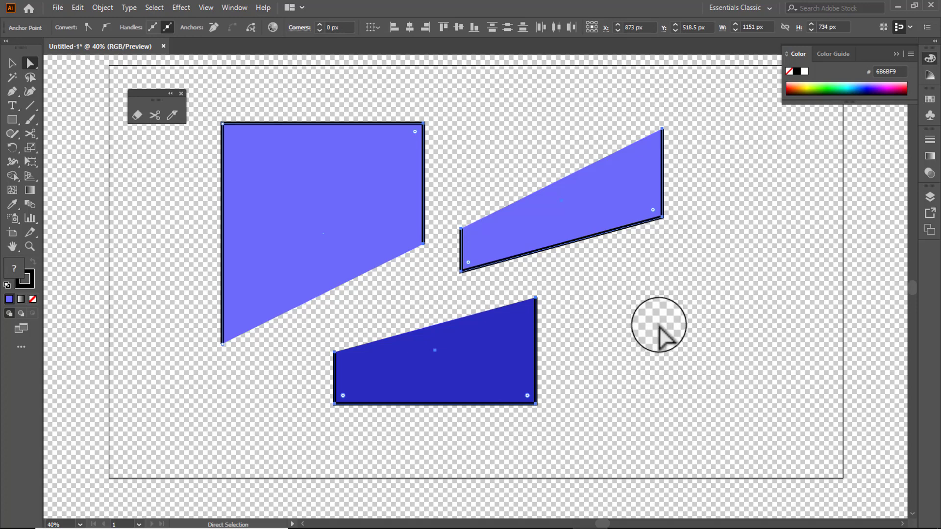
key("Delete")
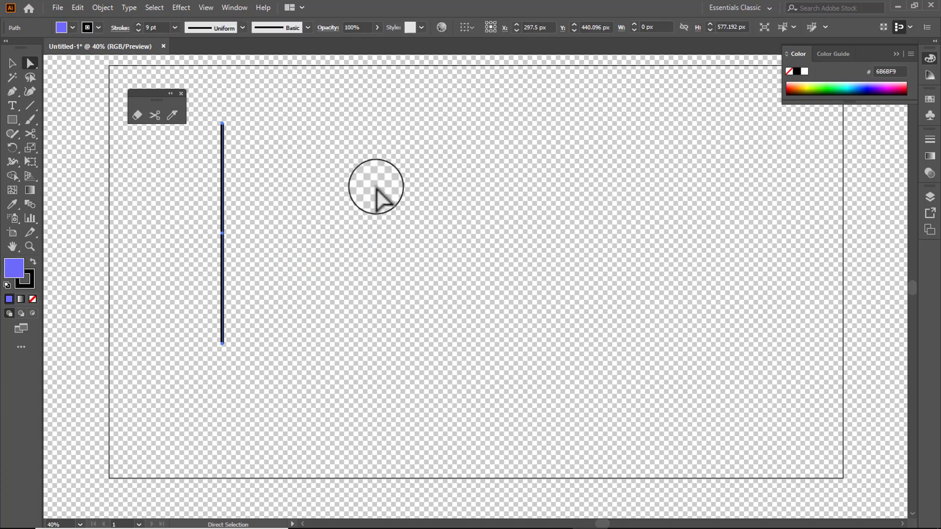
left_click_drag(202, 102, 278, 368)
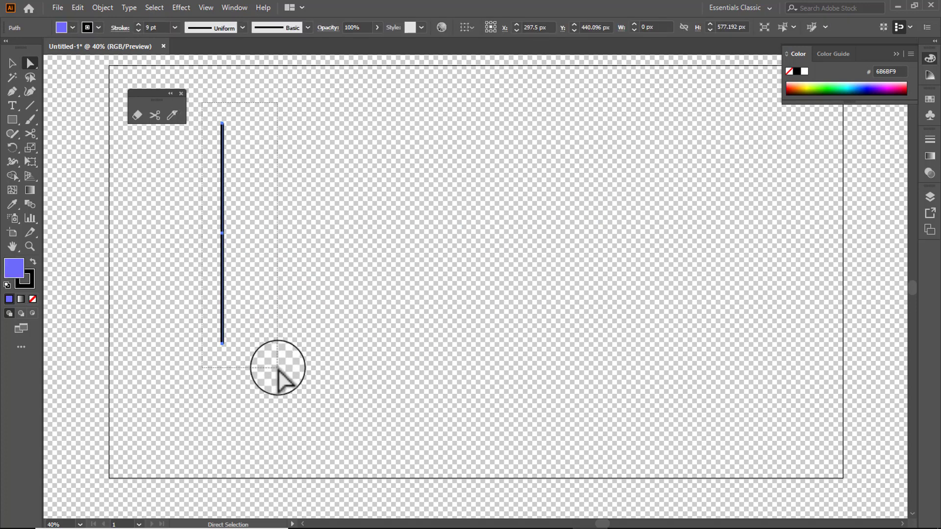
key("Delete")
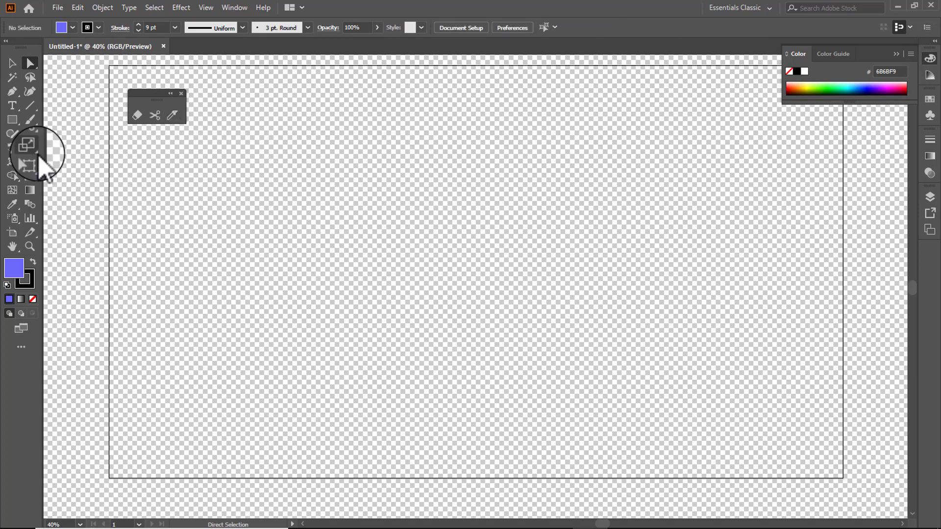
Draw a rectangle about 734 by 1008 px and cut it with the Knife along a wavy arch starting and ending at its bottom edge.
left_click(12, 120)
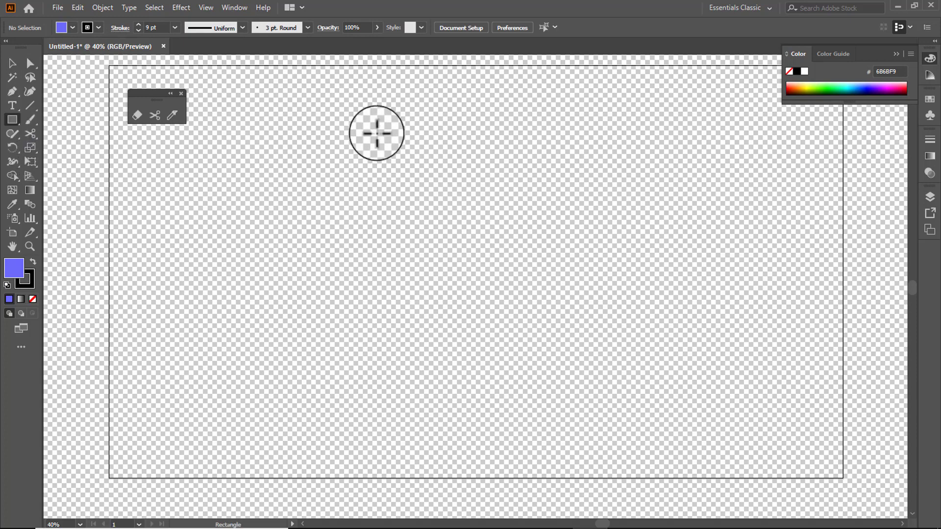
left_click_drag(339, 85, 620, 470)
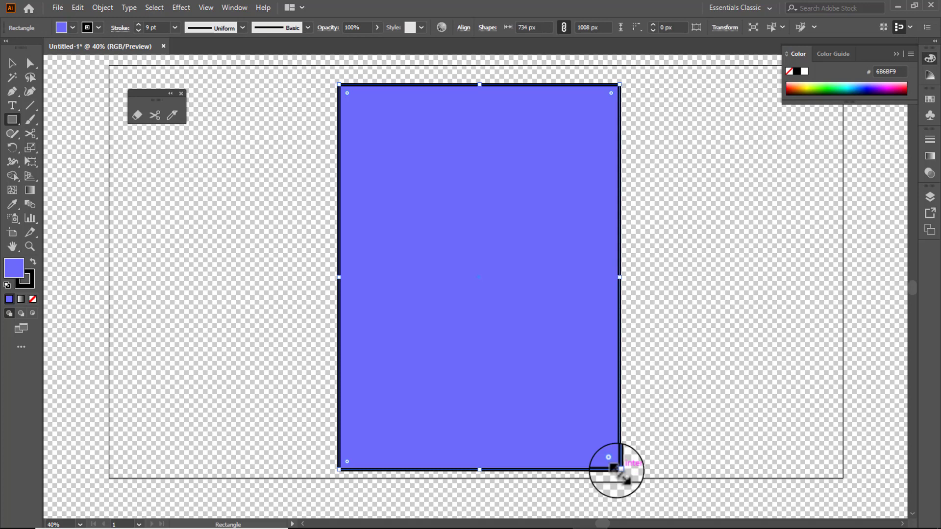
left_click(173, 117)
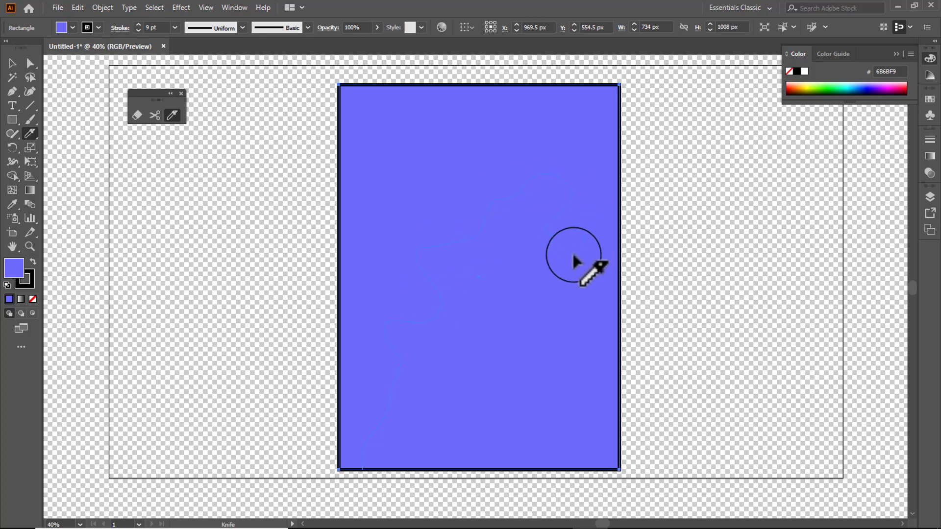
mouse_move(535, 429)
left_mouse_down()
mouse_move(569, 465)
mouse_move(586, 509)
left_mouse_up()
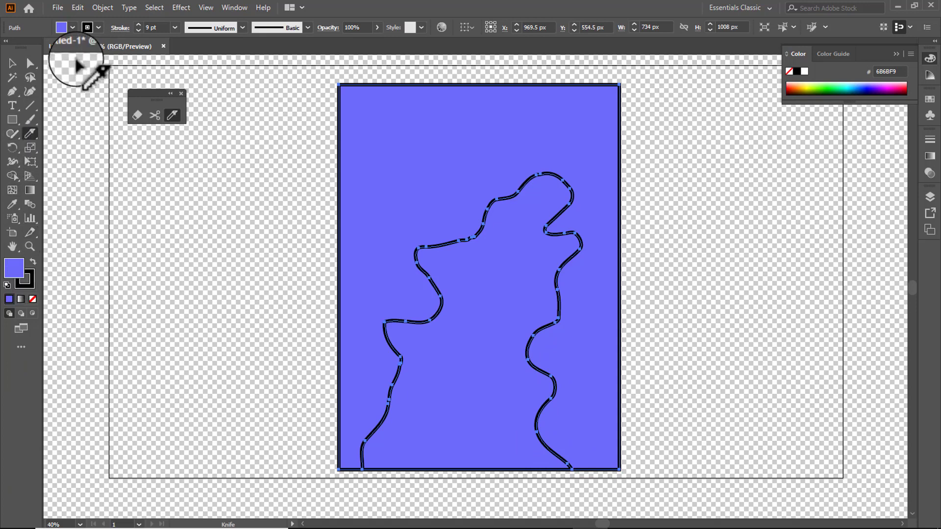
Change the cut shape's fill to cyan (00FFFF) and try to pull out its inner piece with the Selection tool.
left_click(73, 28)
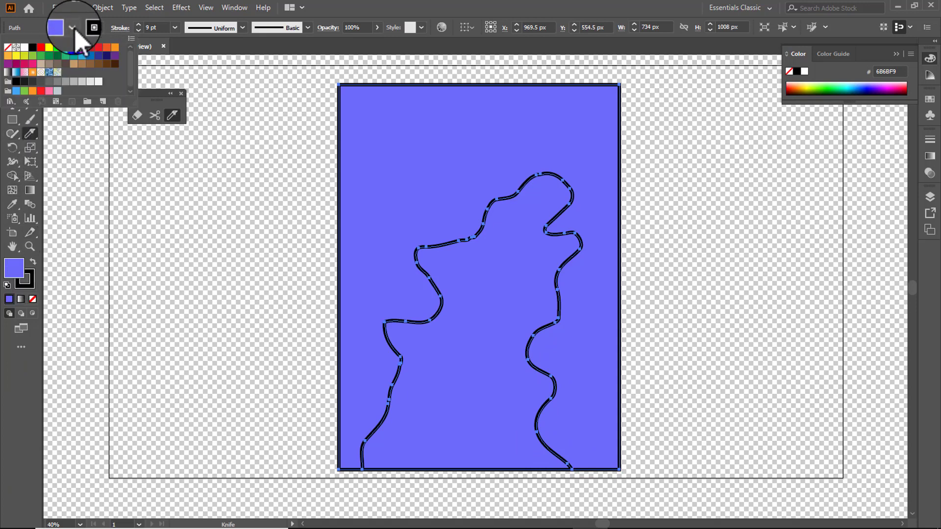
left_click(65, 57)
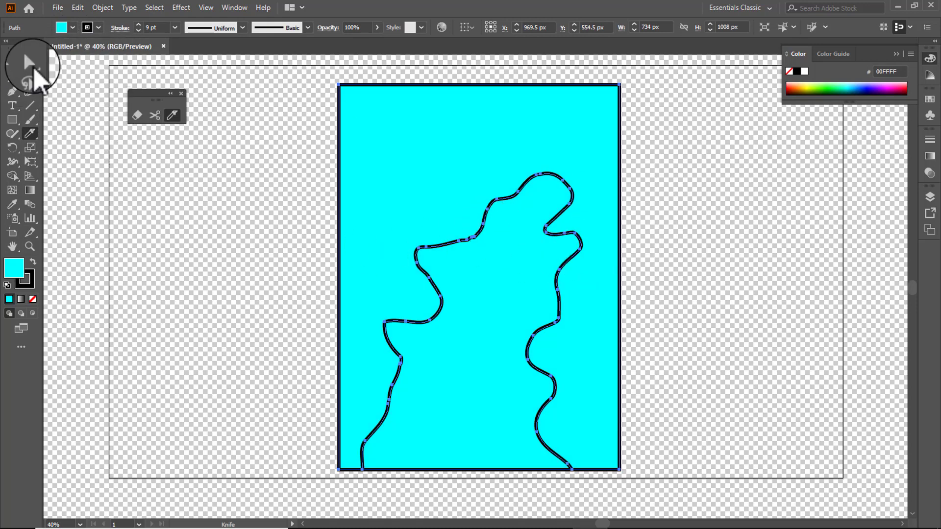
left_click(13, 62)
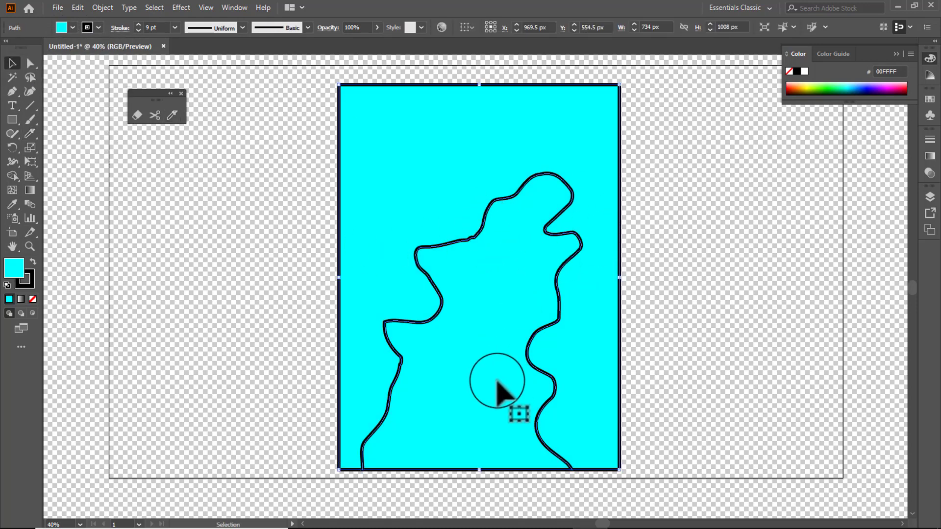
mouse_move(490, 347)
left_mouse_down()
mouse_move(479, 414)
mouse_move(487, 427)
mouse_move(411, 309)
mouse_move(445, 328)
left_mouse_up()
left_click(635, 204)
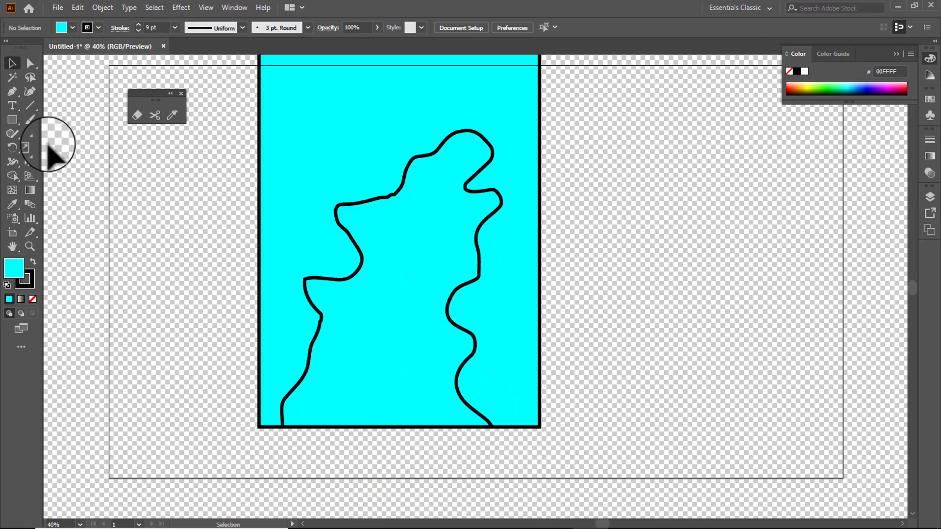
Try to separate the inner wavy piece from the rectangle with the Direct Selection tool.
left_click(29, 64)
left_click(363, 143)
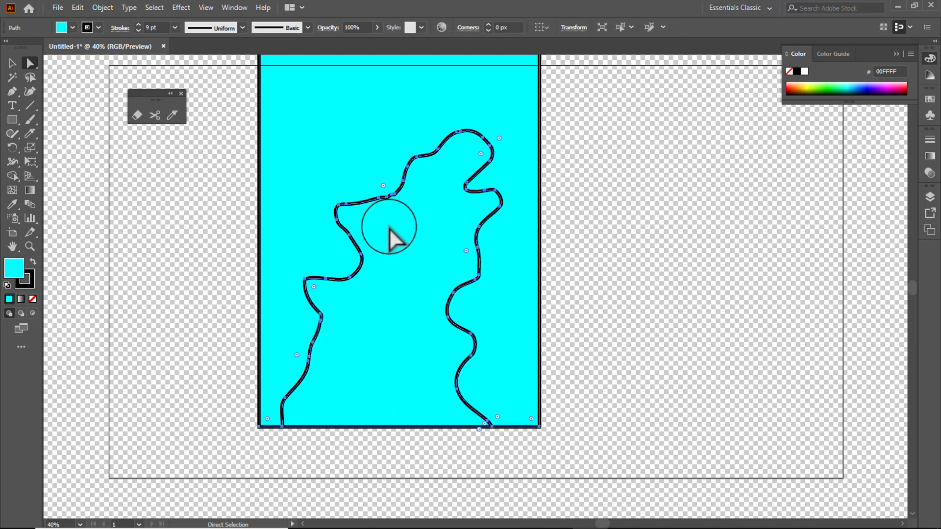
left_click_drag(400, 283, 395, 416)
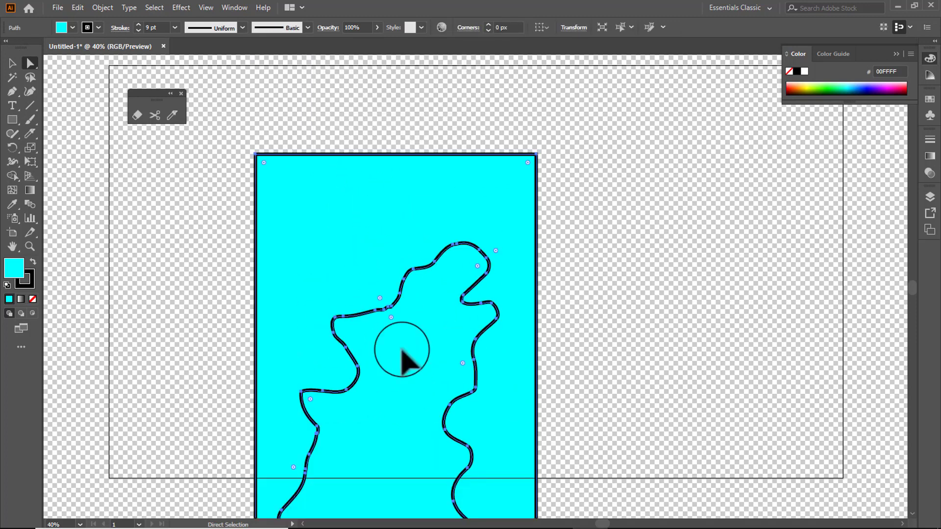
key("ctrl+z")
left_click_drag(384, 320, 398, 316)
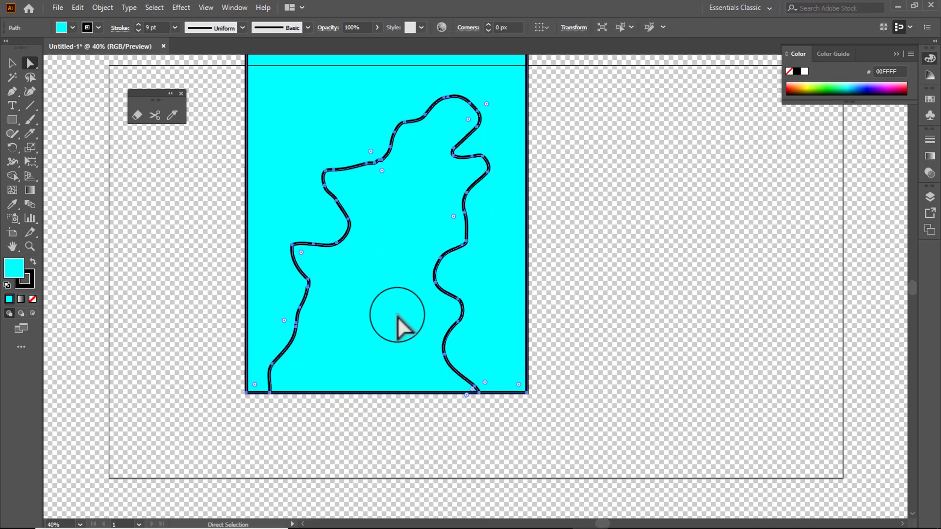
left_click_drag(416, 189, 430, 256)
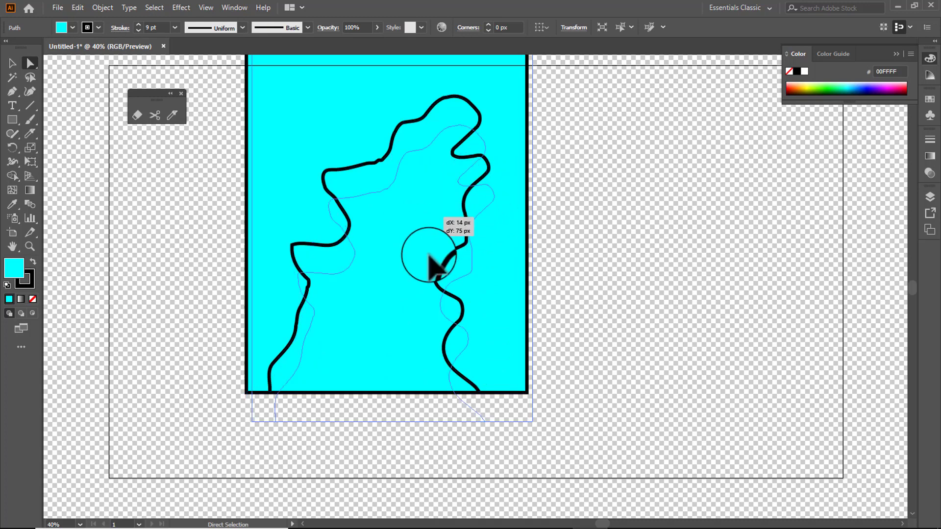
left_click(630, 208)
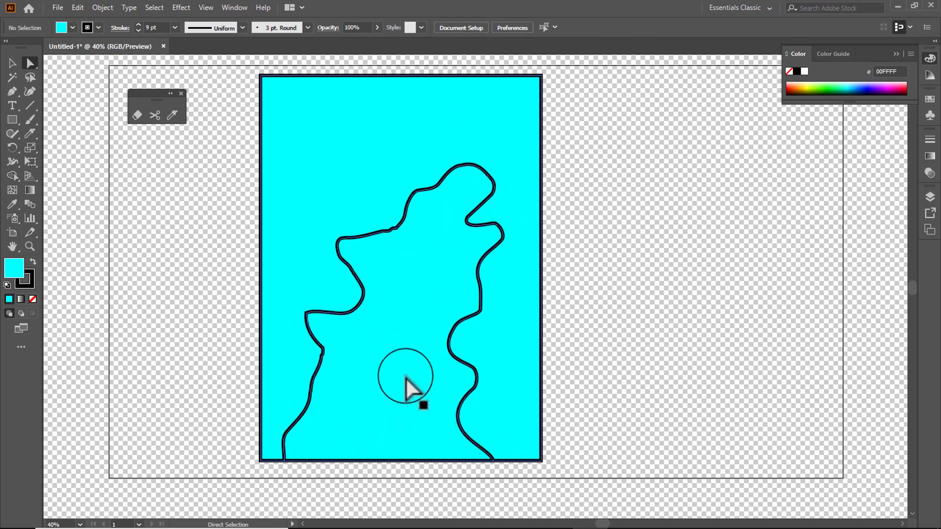
left_click_drag(405, 376, 404, 356)
left_click(584, 332)
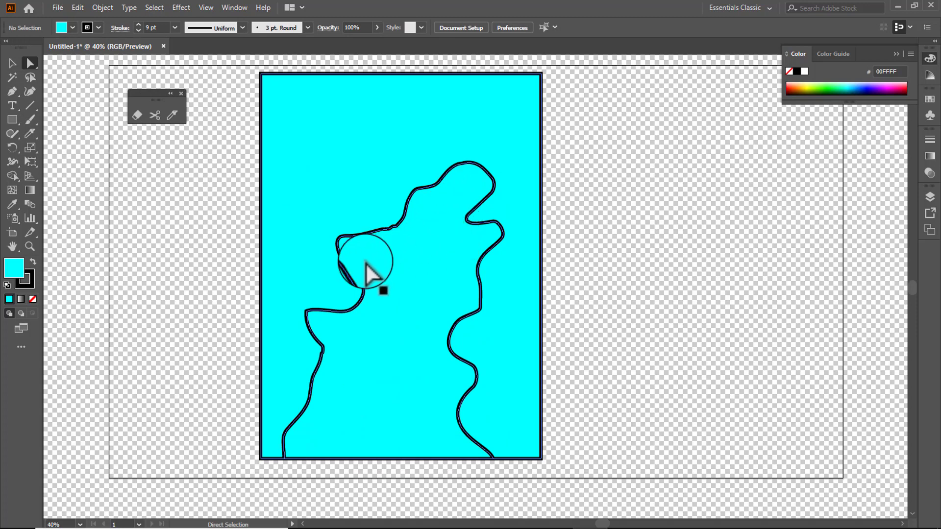
Delete the cyan shape and draw a new rectangle about 664 by 987 px in the middle of the artboard.
key("ctrl+a")
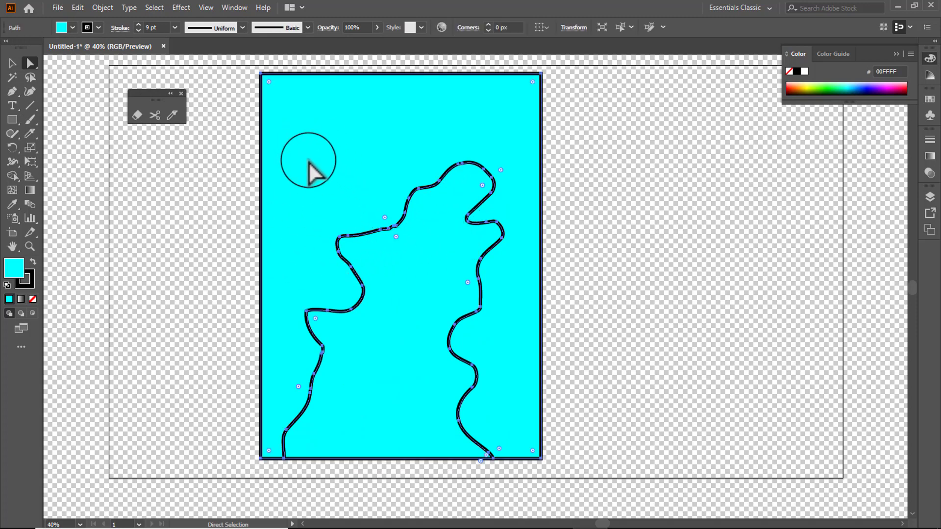
key("Delete")
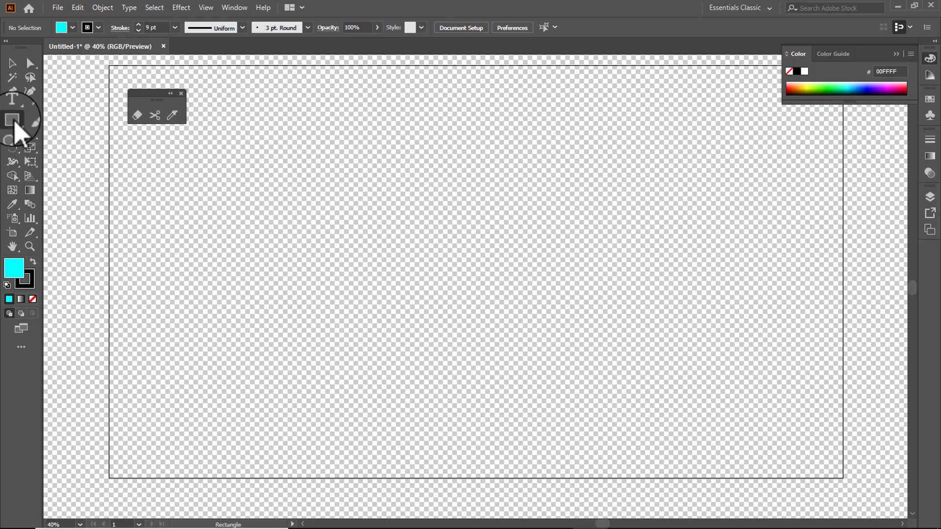
left_click_drag(320, 90, 575, 467)
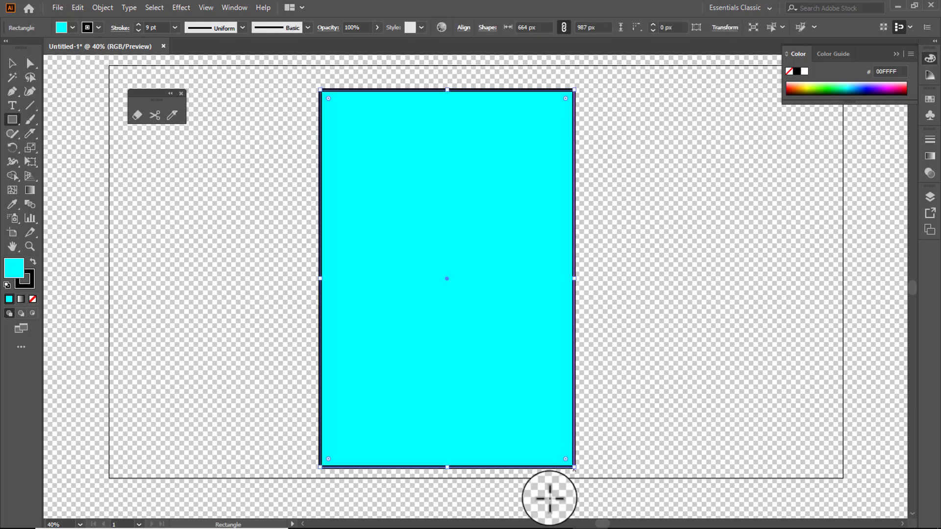
Cut the rectangle with the Knife along a wavy line from its bottom edge to its right edge, and shift both pieces slightly left.
left_click(172, 116)
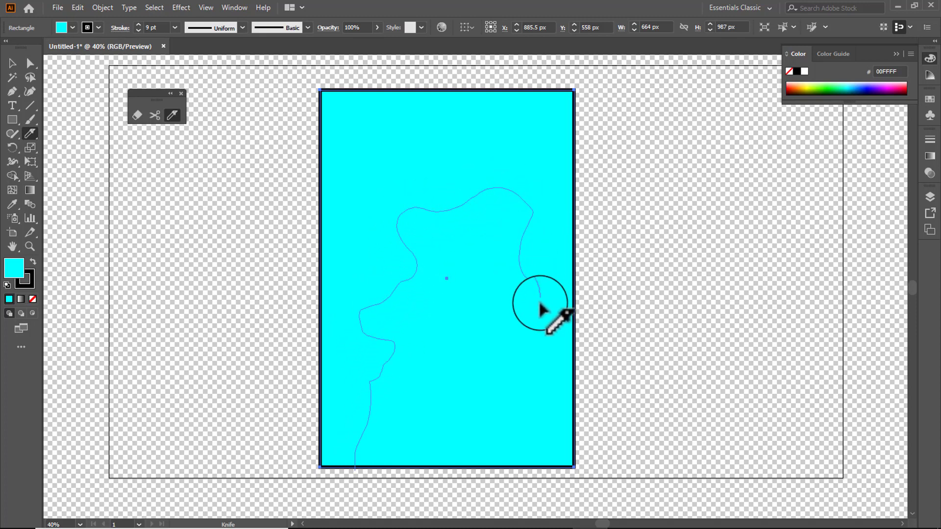
mouse_move(535, 357)
left_mouse_down()
mouse_move(570, 364)
mouse_move(630, 392)
left_mouse_up()
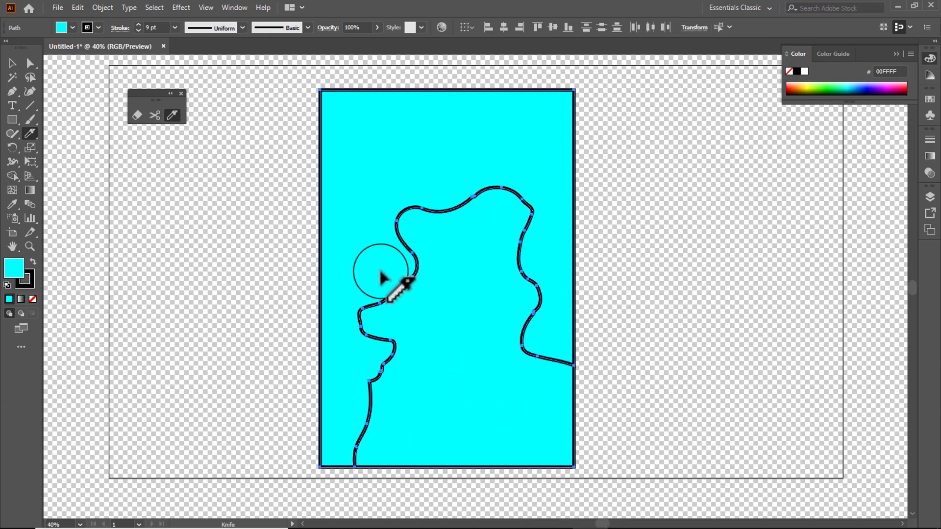
left_click(29, 63)
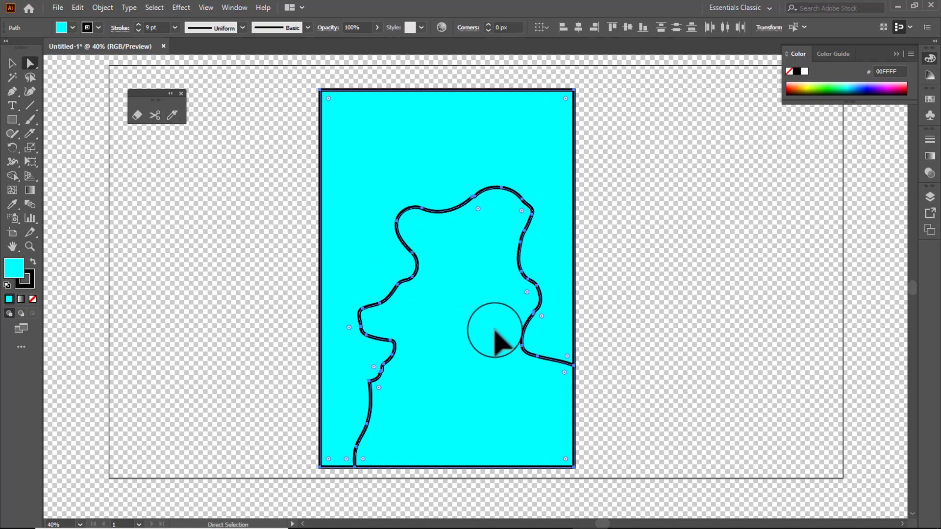
left_click_drag(495, 331, 438, 321)
left_click(612, 258)
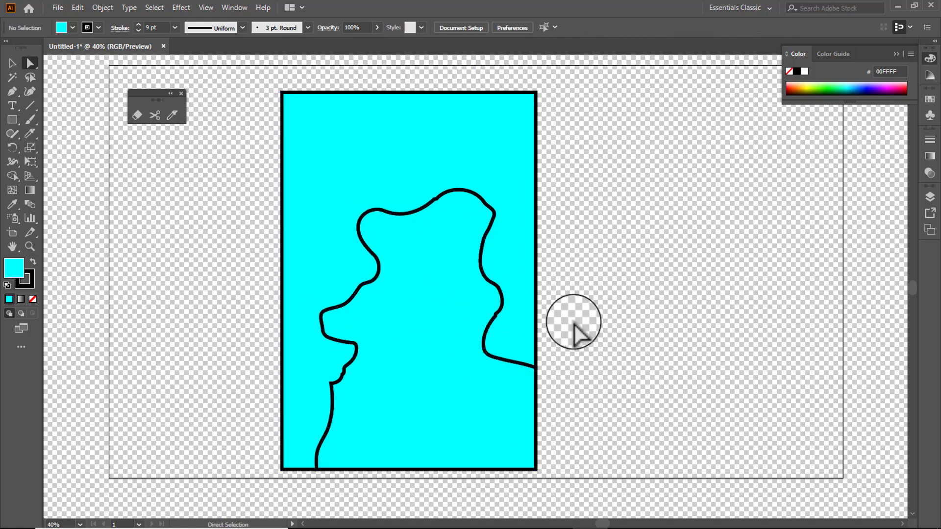
Fill the inner wavy piece with blue (0000FF).
left_click(409, 304)
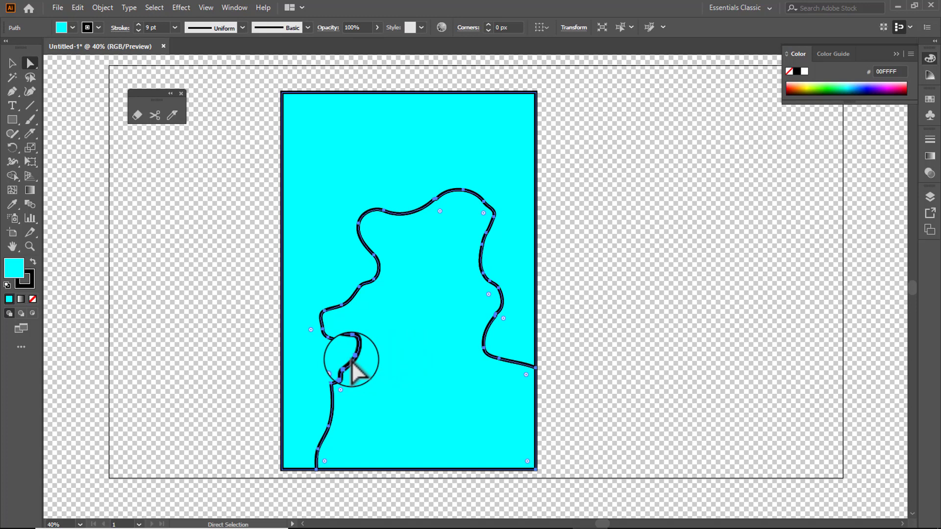
left_click_drag(353, 372, 350, 369)
left_click(73, 28)
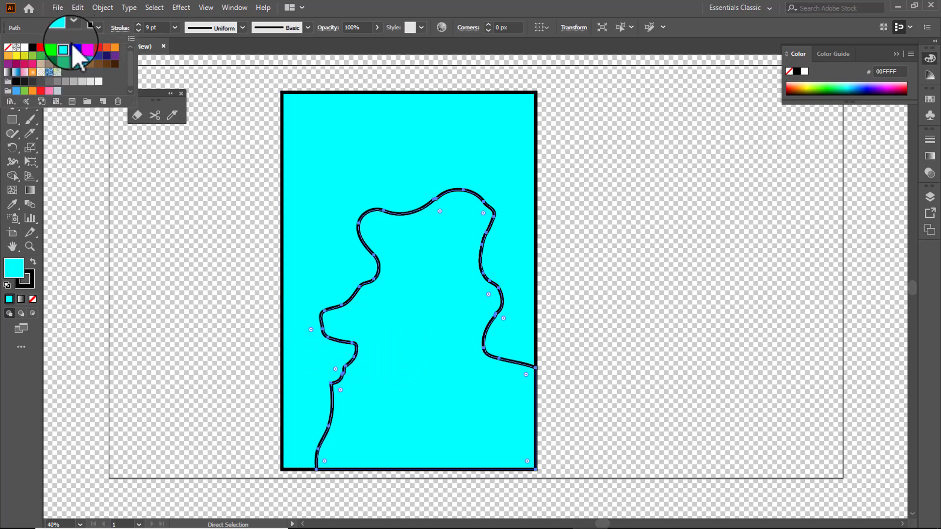
left_click(76, 48)
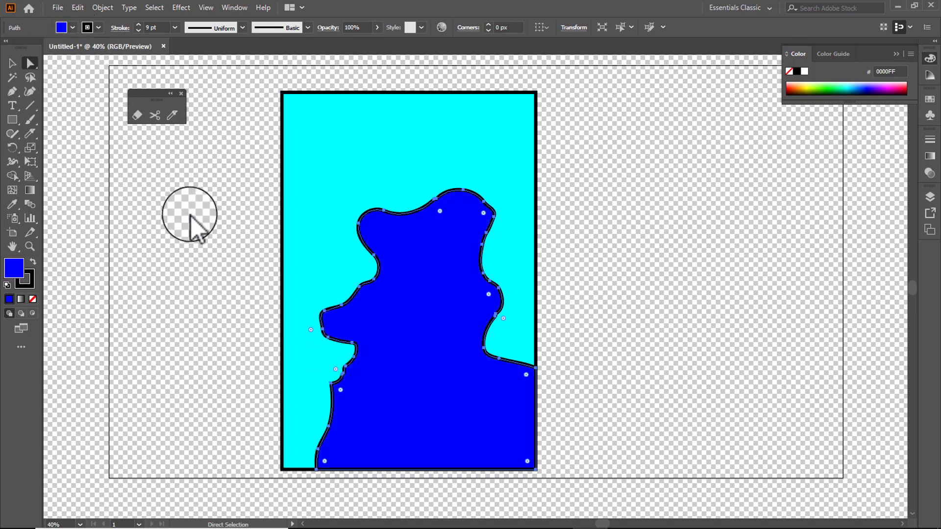
Move the blue piece out of the cyan rectangle to the empty area on its right.
left_click(612, 221)
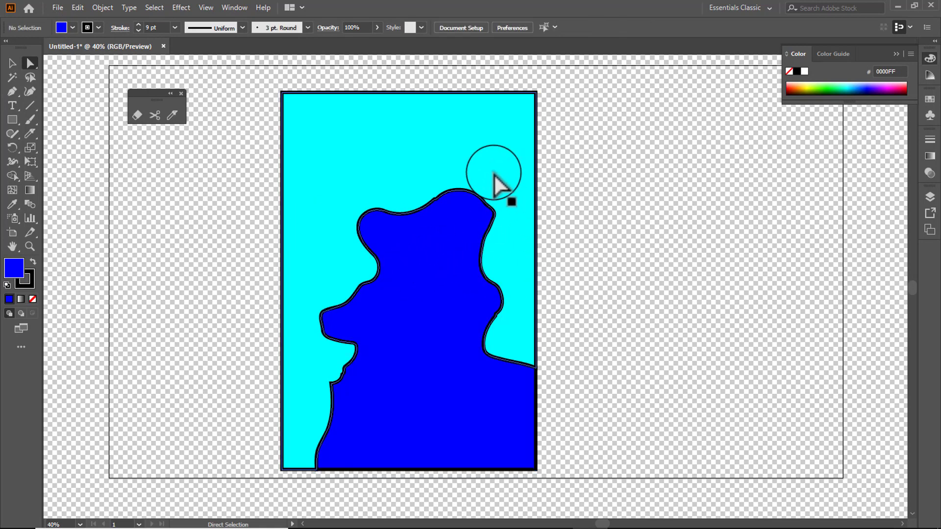
left_click(538, 202)
left_click_drag(474, 245, 667, 274)
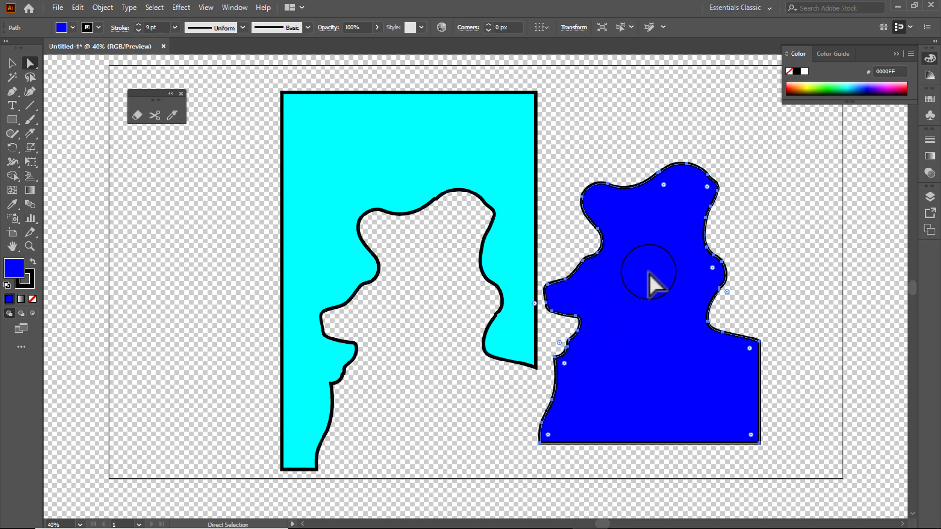
Move the blue piece back into the rectangle's opening and cut the cyan piece with the Knife along a wavy line above it.
left_click_drag(650, 284, 427, 301)
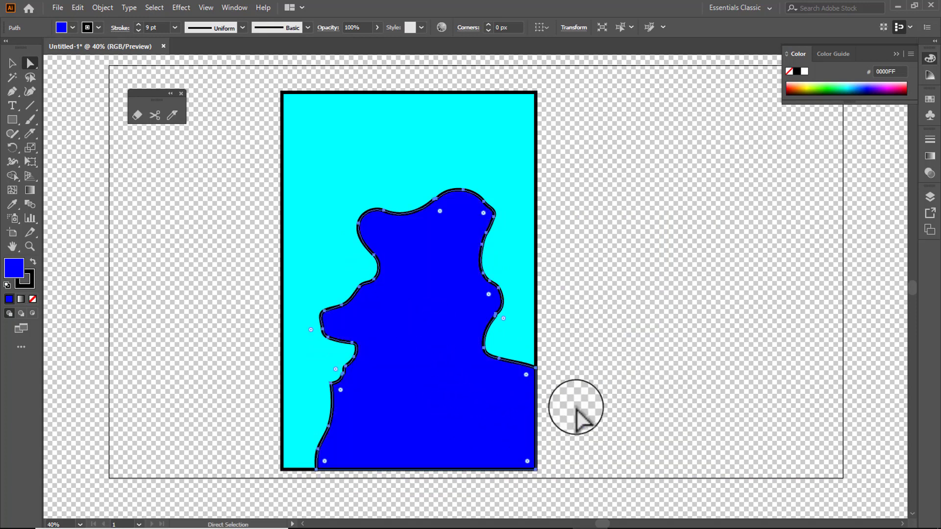
left_click(626, 332)
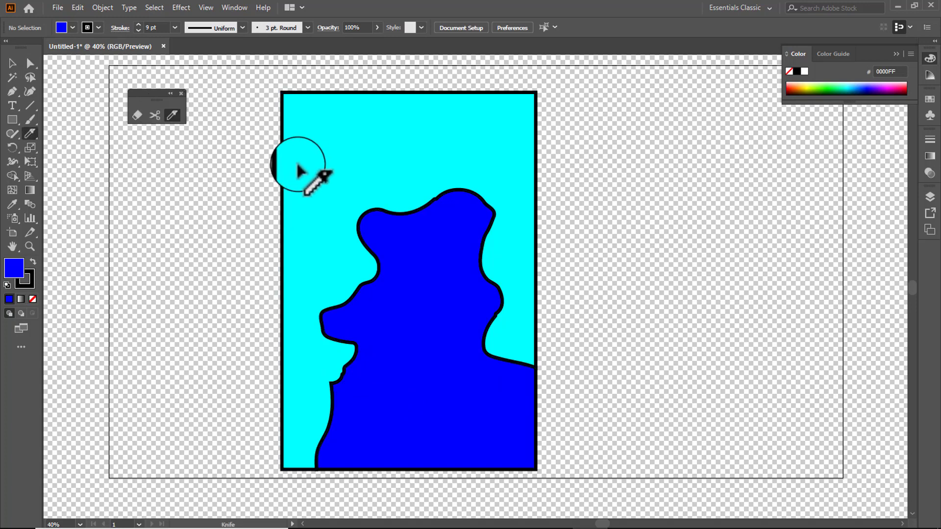
mouse_move(280, 210)
left_mouse_down()
mouse_move(305, 189)
mouse_move(349, 187)
left_mouse_up()
left_click_drag(453, 169, 558, 146)
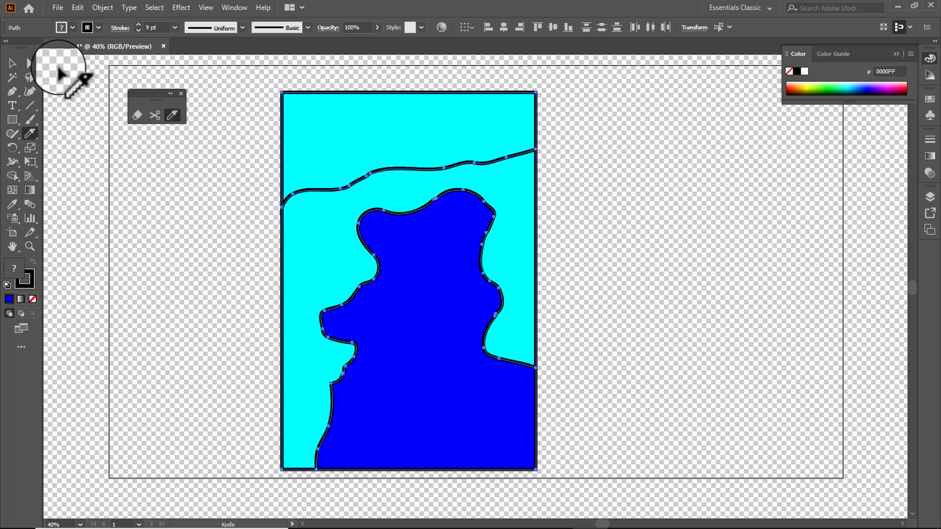
Move all the rectangle's pieces together down and slightly to the right, and deselect them.
left_click(29, 63)
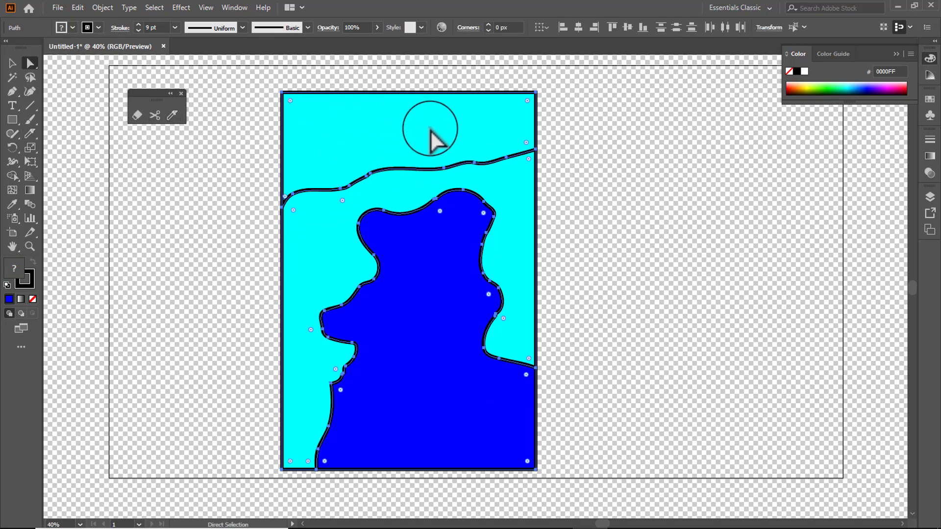
left_click_drag(476, 125, 474, 100)
left_click_drag(415, 158, 430, 234)
left_click(598, 193)
Nudge the top cyan strip up away from the piece below and back down close to it.
left_click(469, 174)
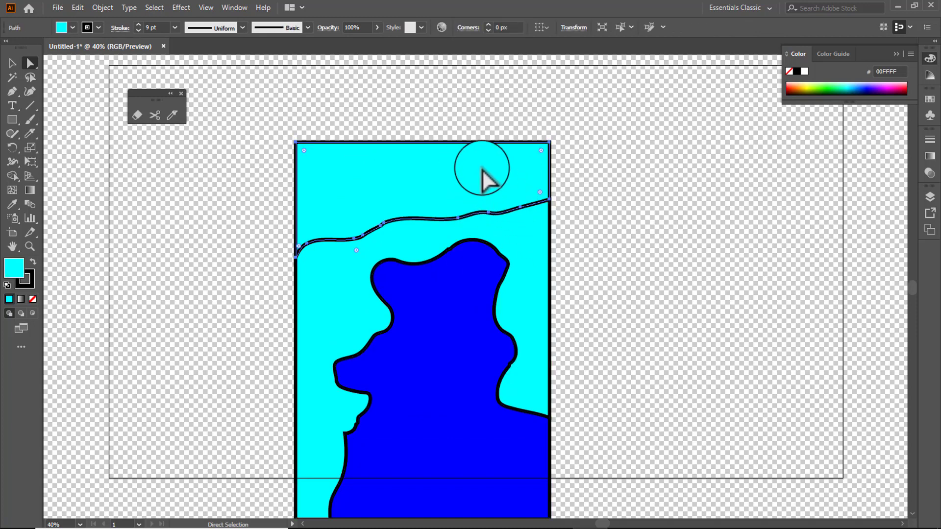
key("shift+Up")
key("shift+Up")
key("shift+Up")
key("shift+Up")
key("shift+Up")
key("shift+Up")
key("shift+Up")
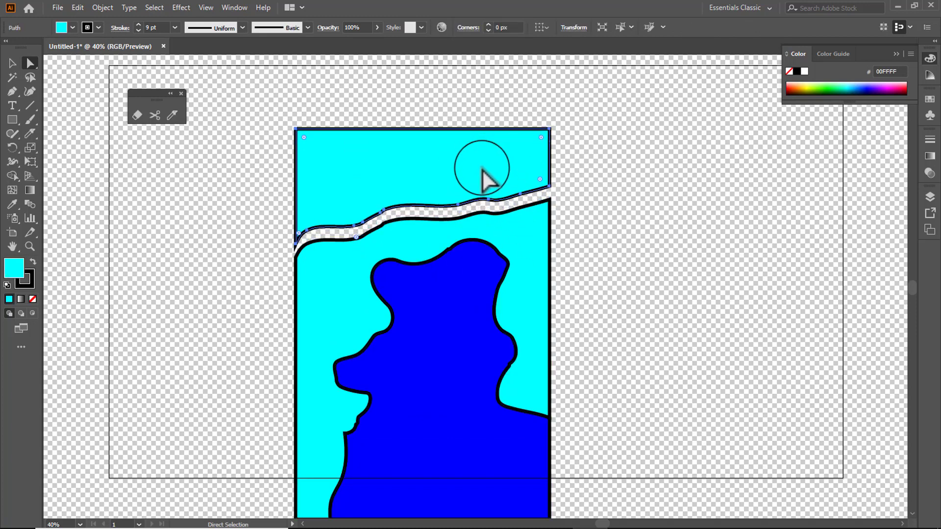
key("shift+Down")
key("shift+Down")
key("shift+Down")
key("shift+Down")
key("shift+Down")
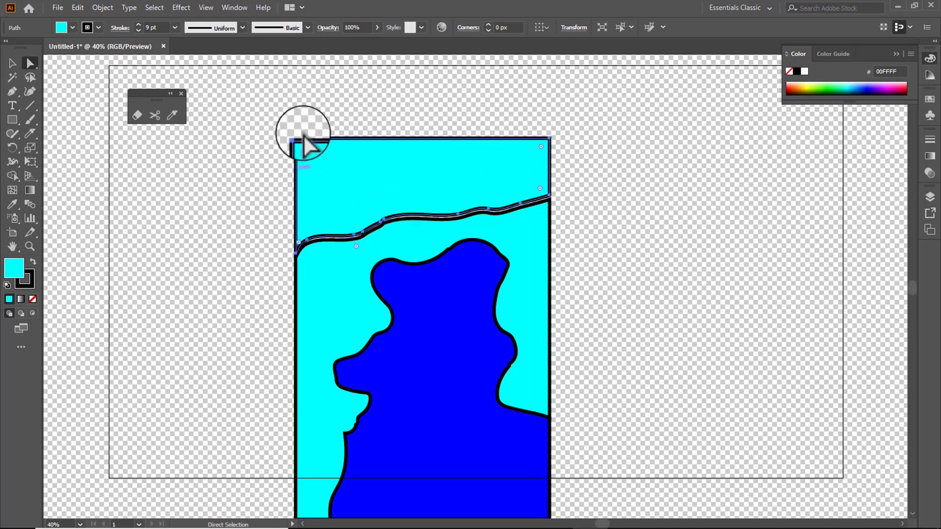
Delete all the pieces of the cut rectangle.
left_click(12, 63)
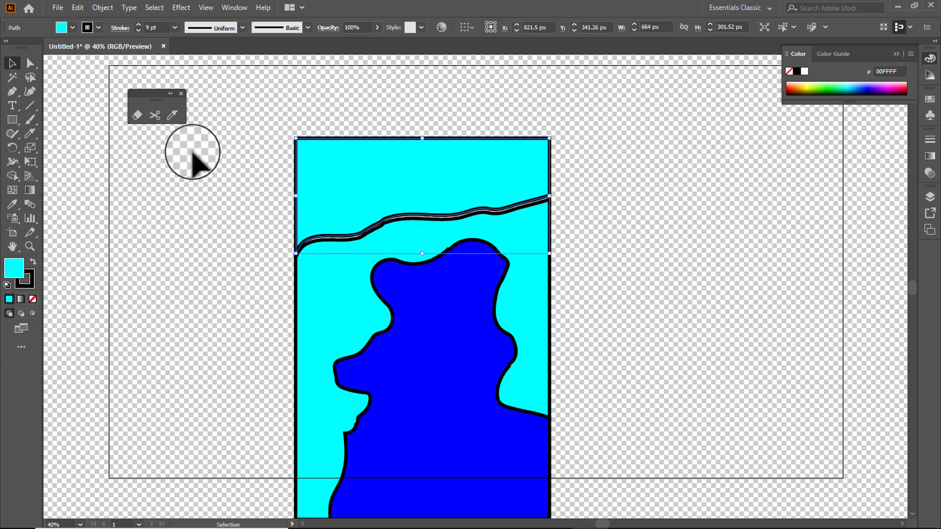
left_click_drag(276, 103, 607, 467)
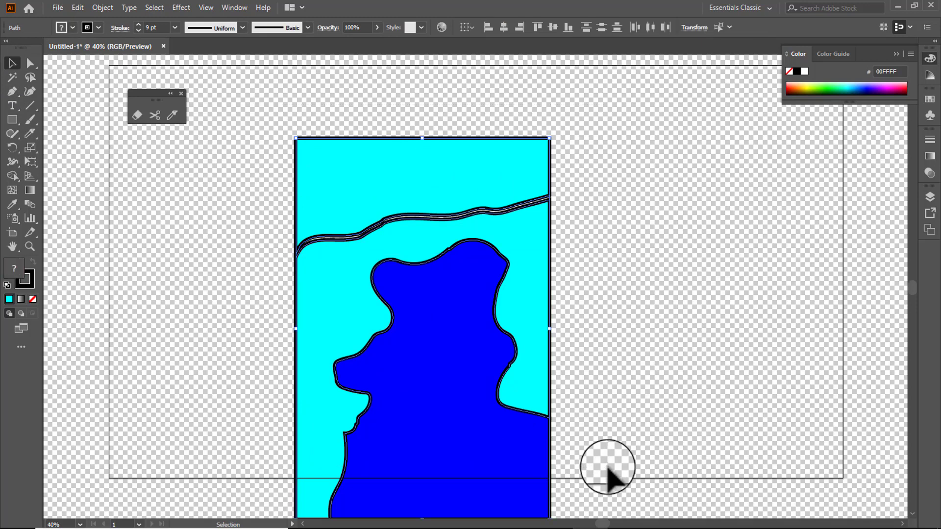
key("Delete")
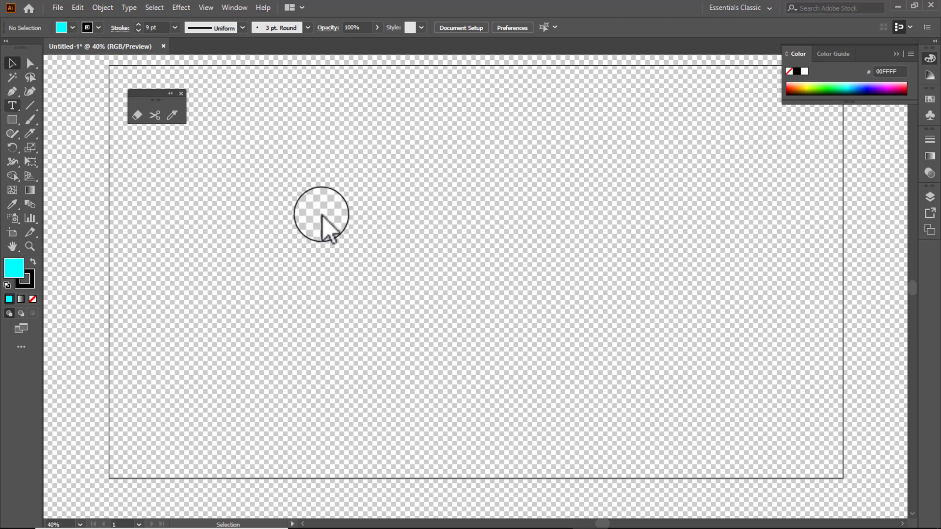
Add the text "digital" in the upper part of the artboard and set its Myriad Pro style to Bold.
key("t")
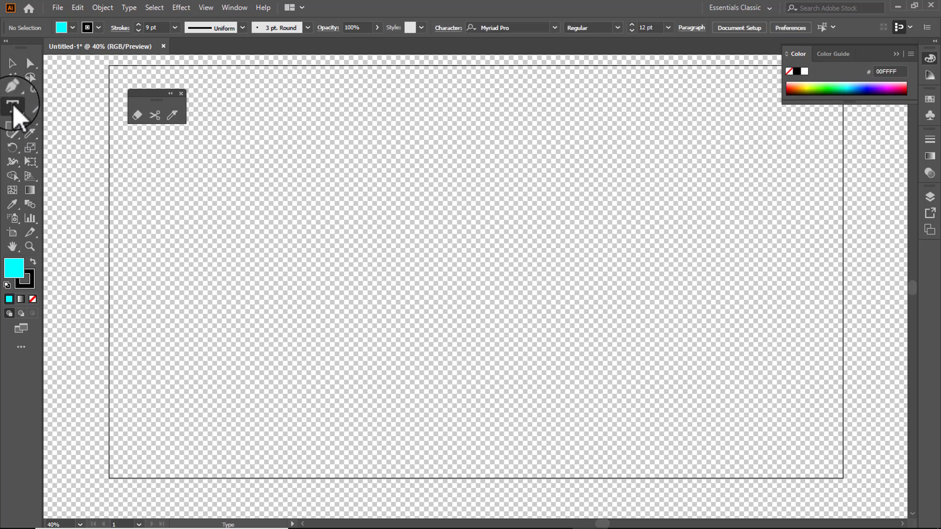
left_click(305, 208)
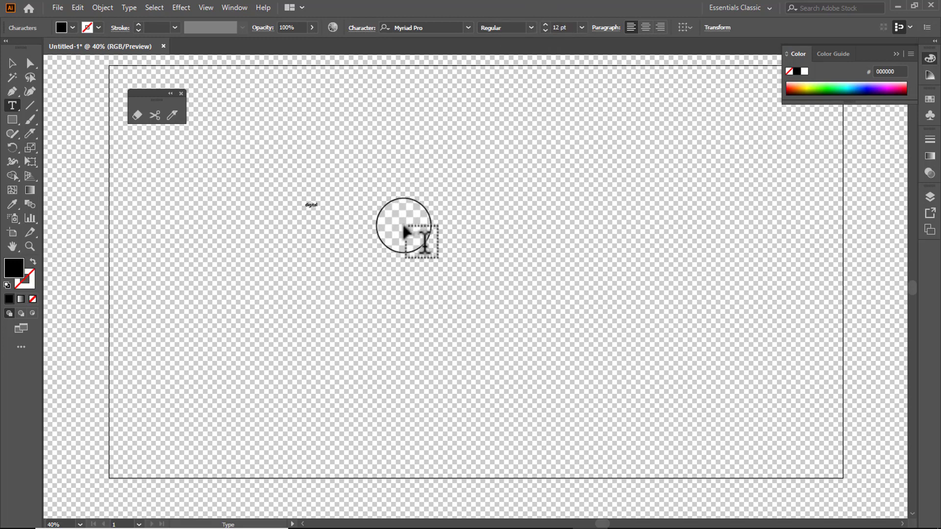
key("ctrl+a")
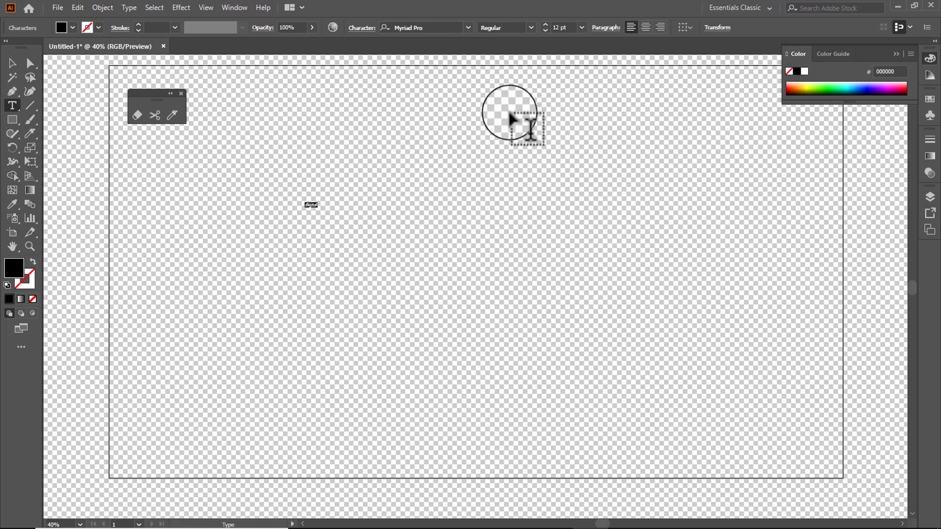
left_click(532, 28)
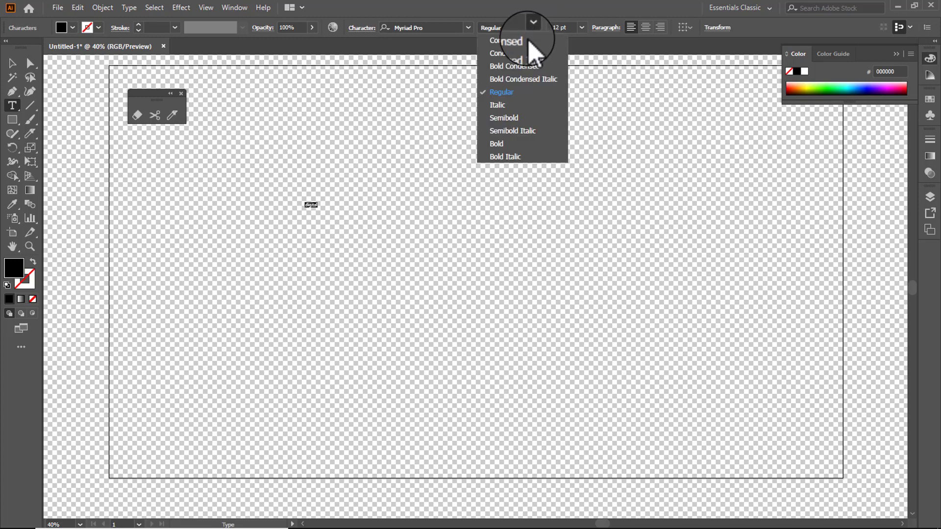
left_click(505, 143)
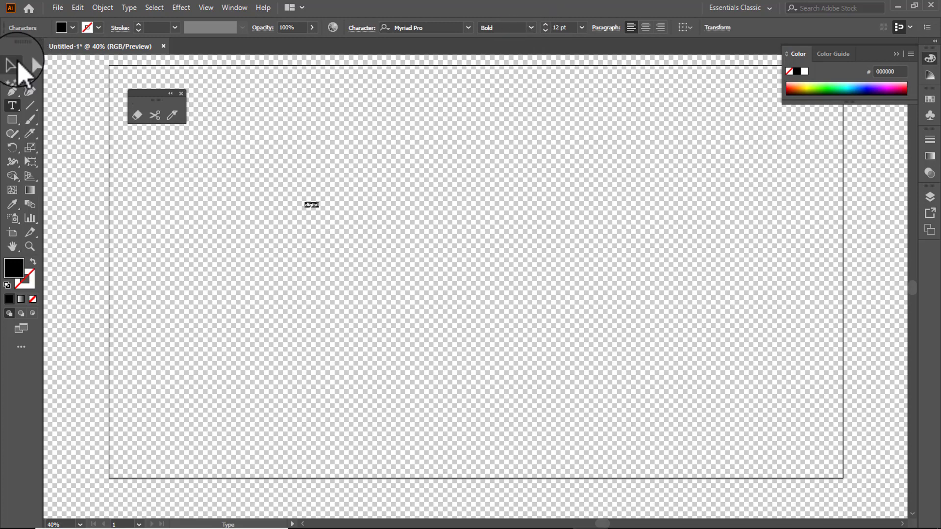
left_click(13, 63)
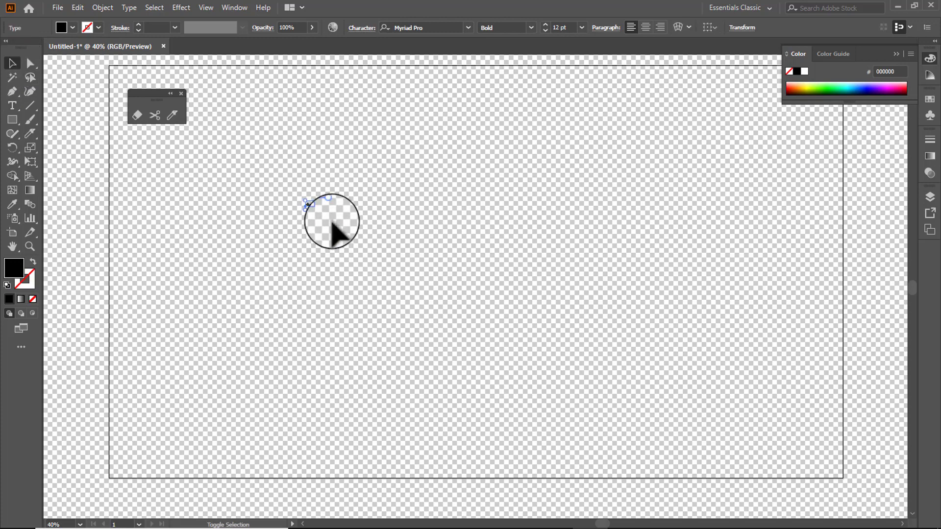
Scale the word "digital" up to about 375 pt and place it in the upper middle of the artboard.
left_click_drag(319, 209, 522, 286)
left_click_drag(397, 227, 528, 245)
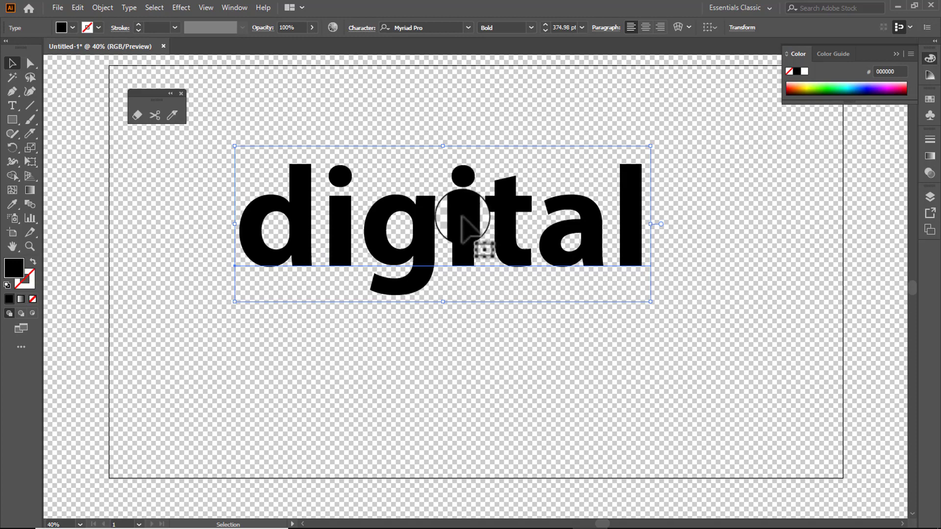
left_click_drag(463, 218, 451, 230)
key("ctrl+z")
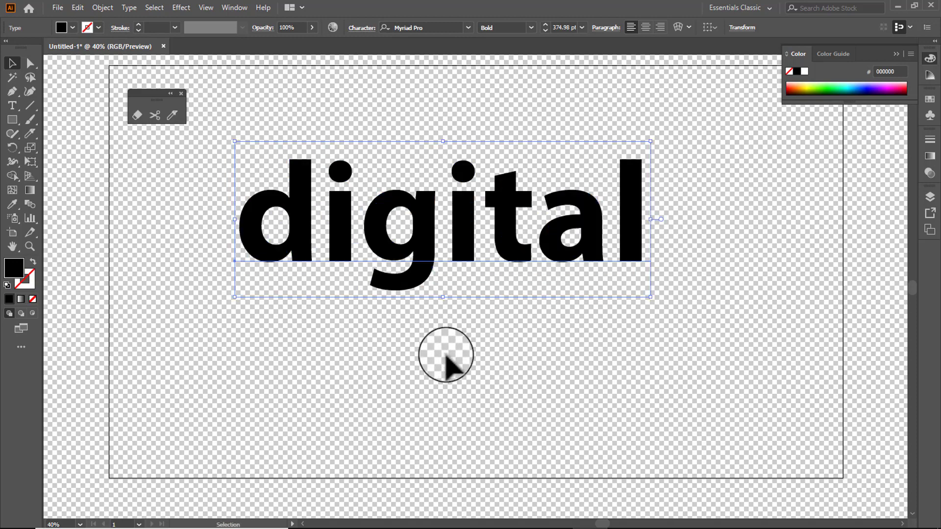
Expand the text "digital" into editable shapes.
left_click(104, 8)
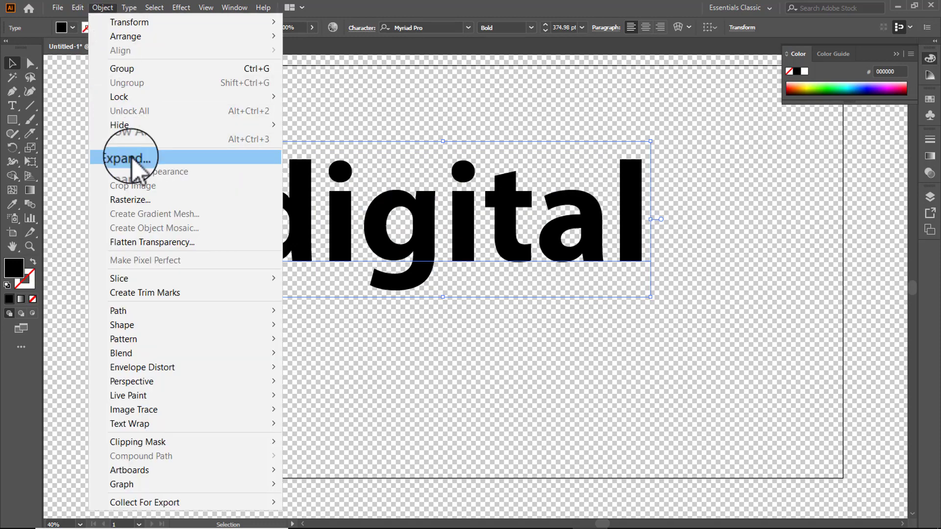
left_click(115, 155)
left_click(442, 290)
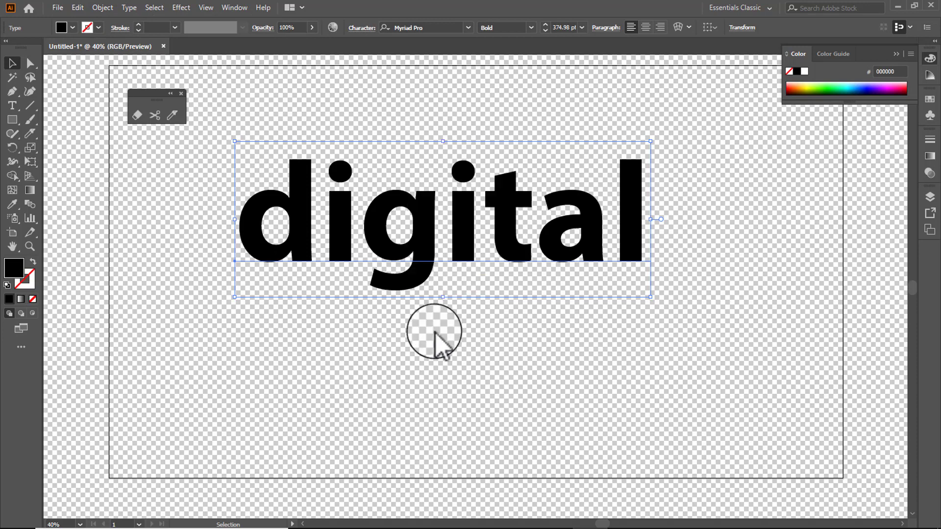
Cut across the lower part of all the letters with the Knife along a wavy line.
left_click(173, 117)
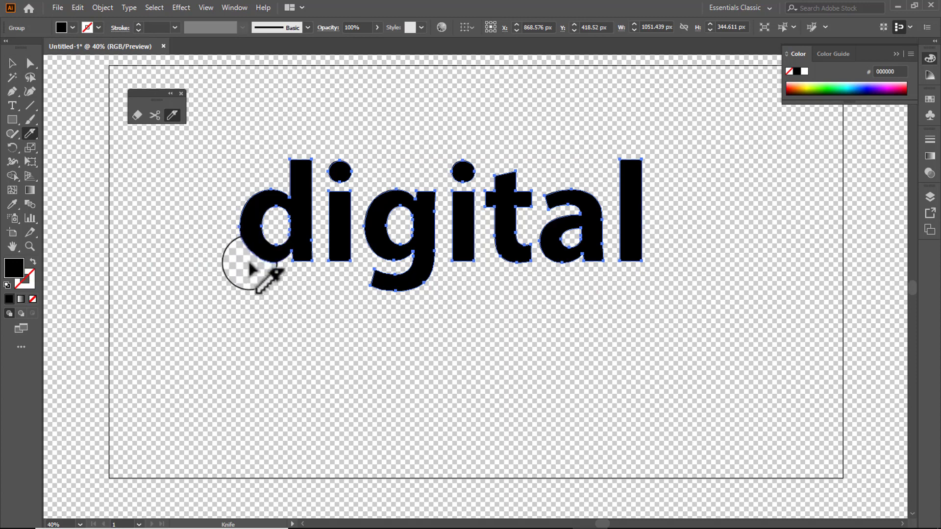
left_click_drag(249, 263, 271, 243)
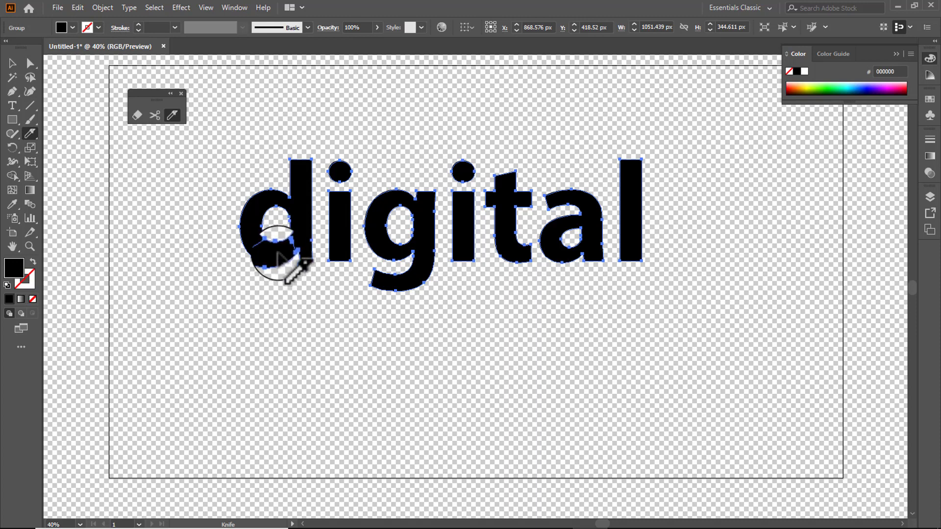
mouse_move(247, 243)
left_mouse_down()
mouse_move(454, 227)
mouse_move(474, 241)
mouse_move(544, 251)
mouse_move(587, 239)
mouse_move(609, 253)
mouse_move(646, 216)
mouse_move(662, 230)
left_mouse_up()
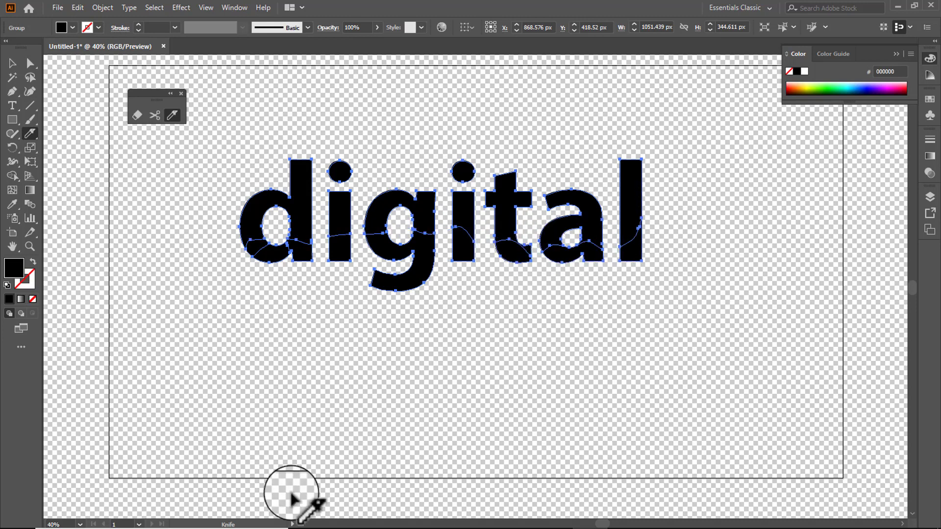
Nudge the whole cut word up a little and move it back close to its original position.
left_click(18, 64)
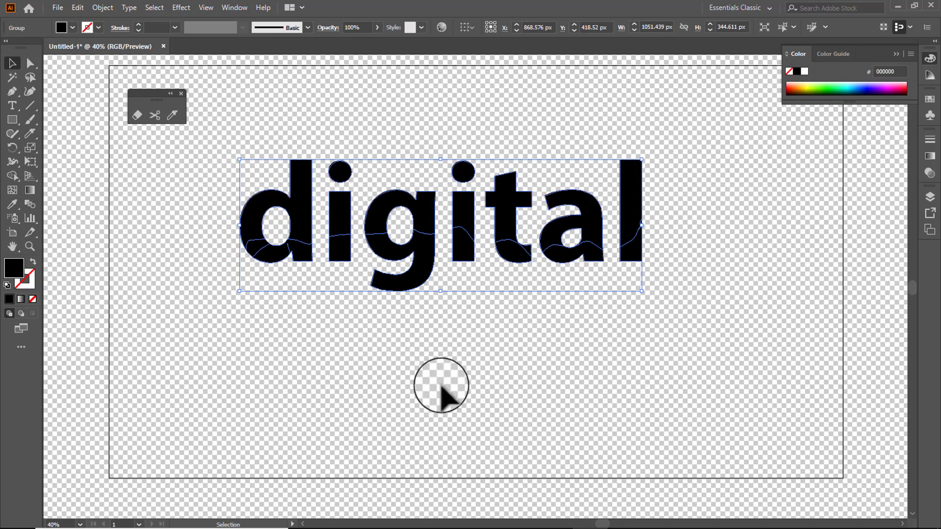
key("Up")
key("Up")
key("Up")
key("Up")
key("Up")
key("Up")
key("Up")
key("Up")
key("Up")
key("Up")
key("Up")
key("Up")
key("Up")
key("Up")
key("Up")
key("Up")
key("Up")
key("Up")
key("Up")
key("Up")
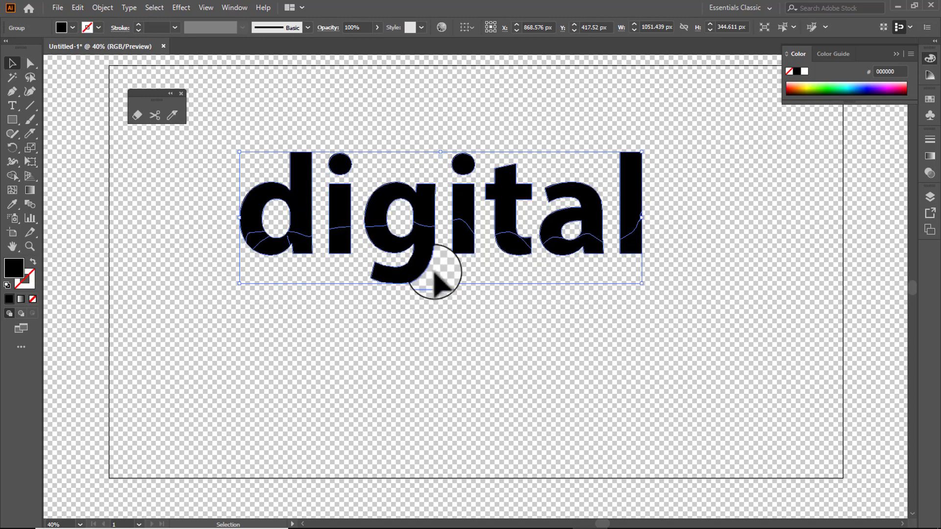
left_click_drag(426, 281, 422, 257)
Select the lower parts of the cut letters and fill them with magenta (CE00BF).
left_click(30, 62)
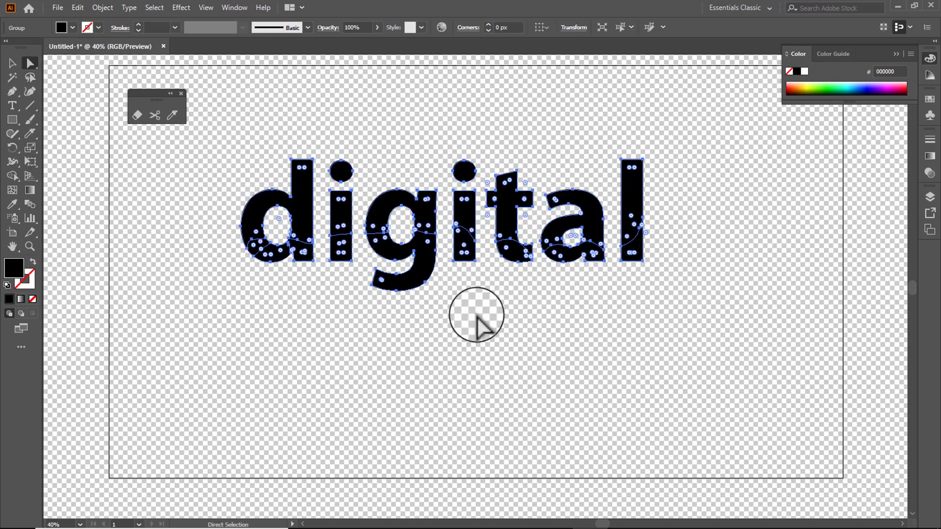
left_click(361, 273)
left_click_drag(264, 249, 276, 269)
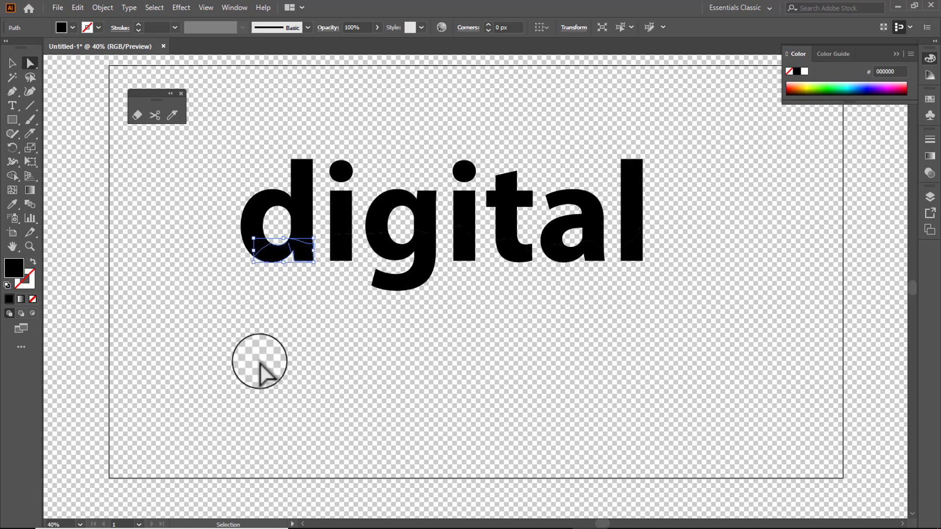
left_click(27, 58)
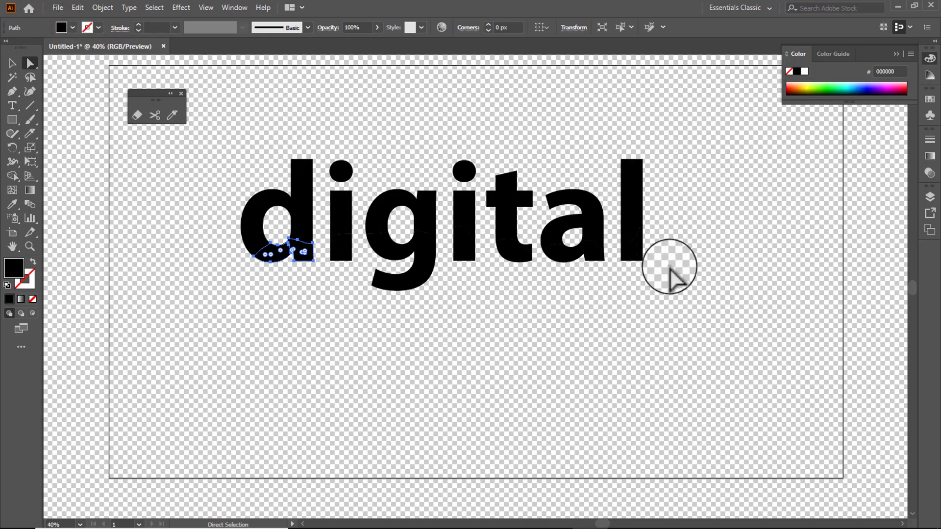
left_click_drag(579, 274, 225, 273)
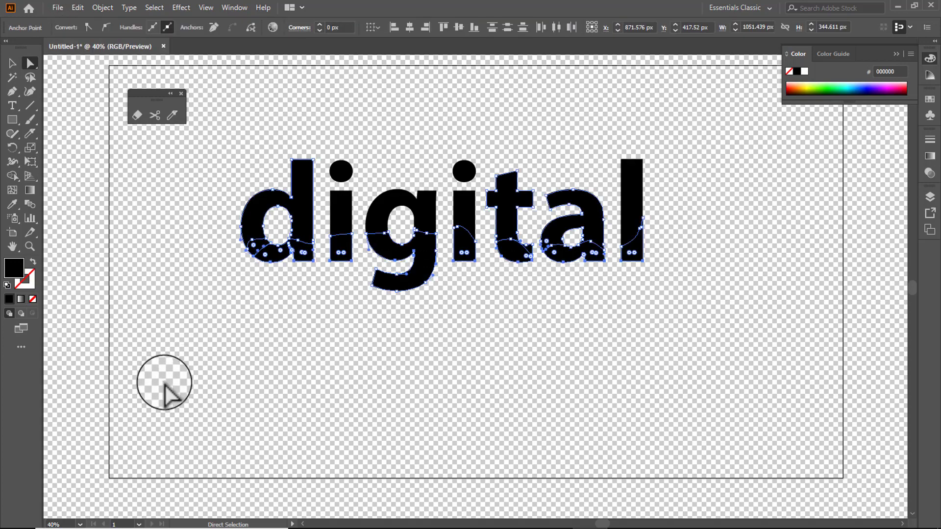
double_click(12, 272)
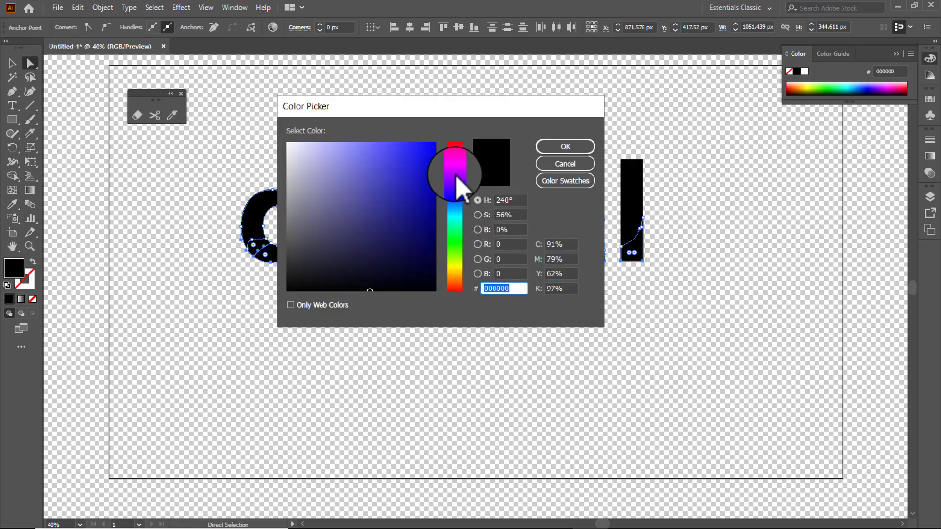
left_click(444, 169)
left_click(423, 173)
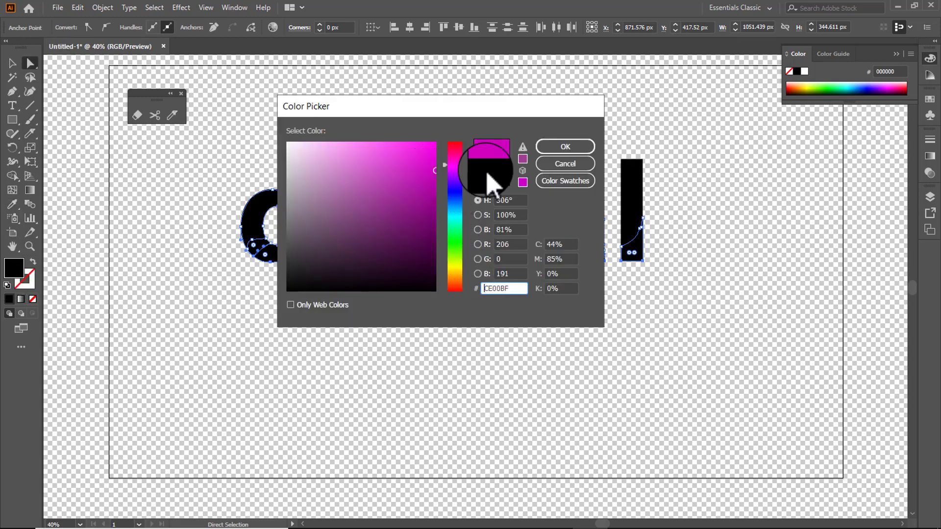
left_click(566, 147)
left_click(545, 337)
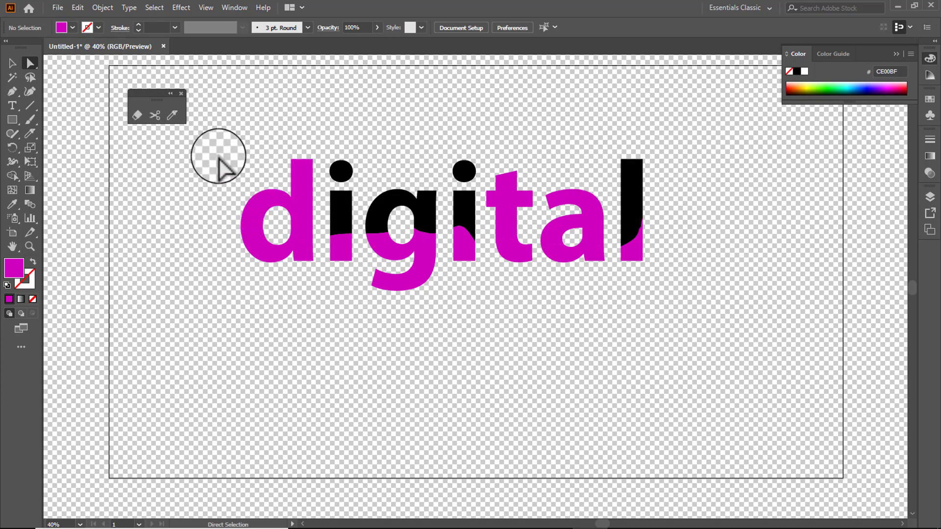
Delete the whole word from the artboard and shift the floating Eraser, Scissors and Knife tool group slightly.
left_click_drag(226, 117, 732, 318)
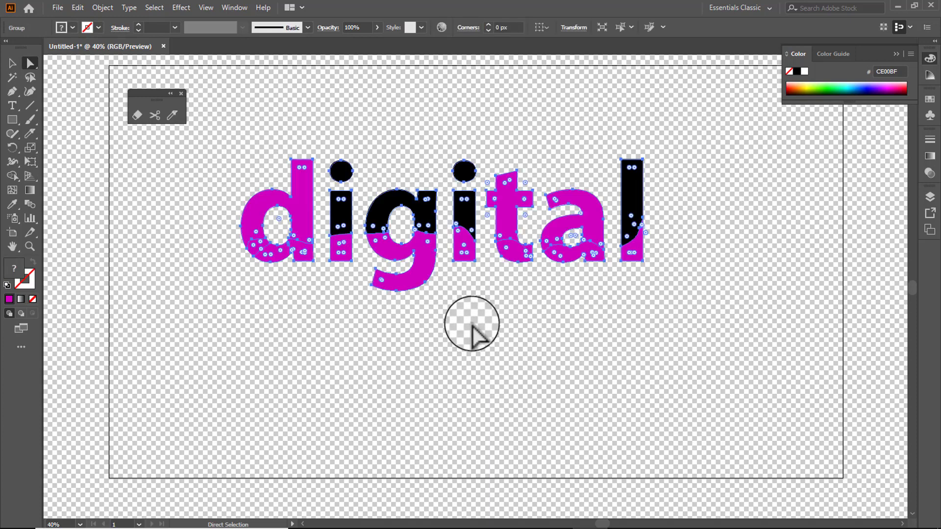
key("Delete")
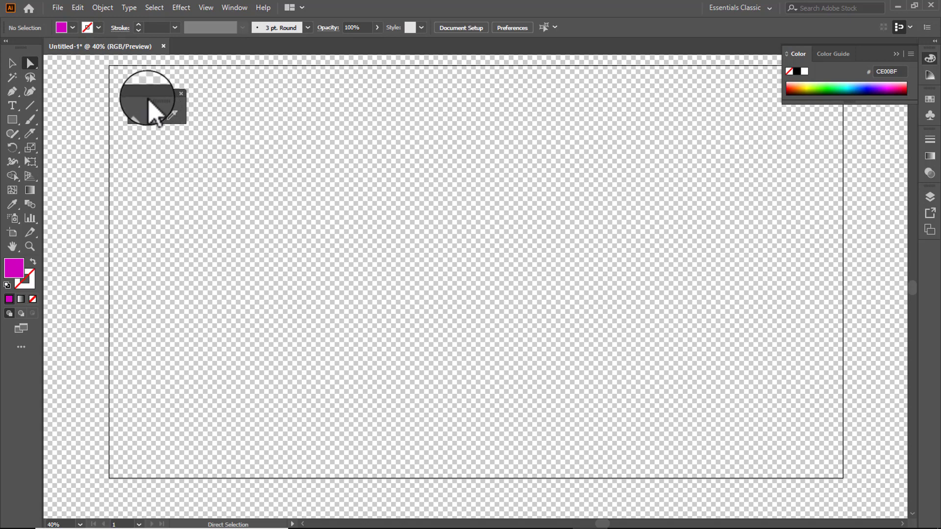
mouse_move(147, 95)
left_mouse_down()
mouse_move(189, 93)
mouse_move(151, 93)
left_mouse_up()
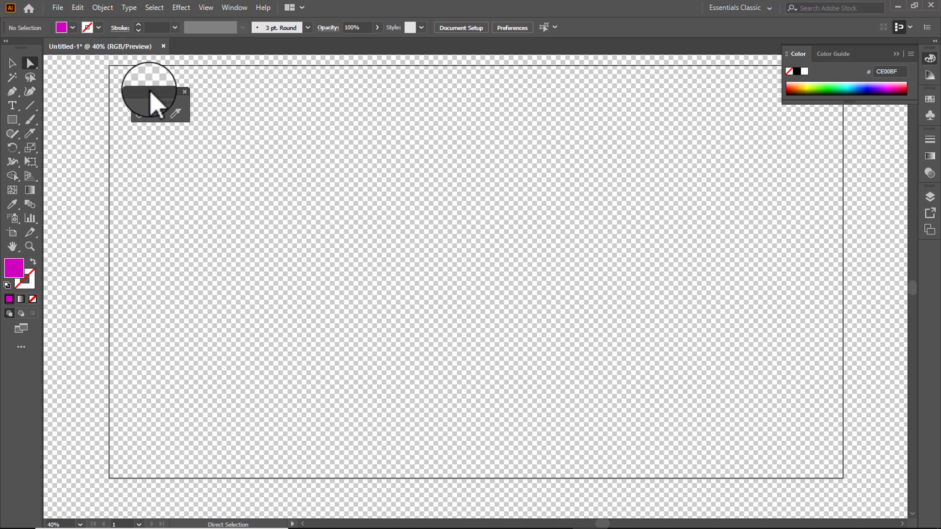